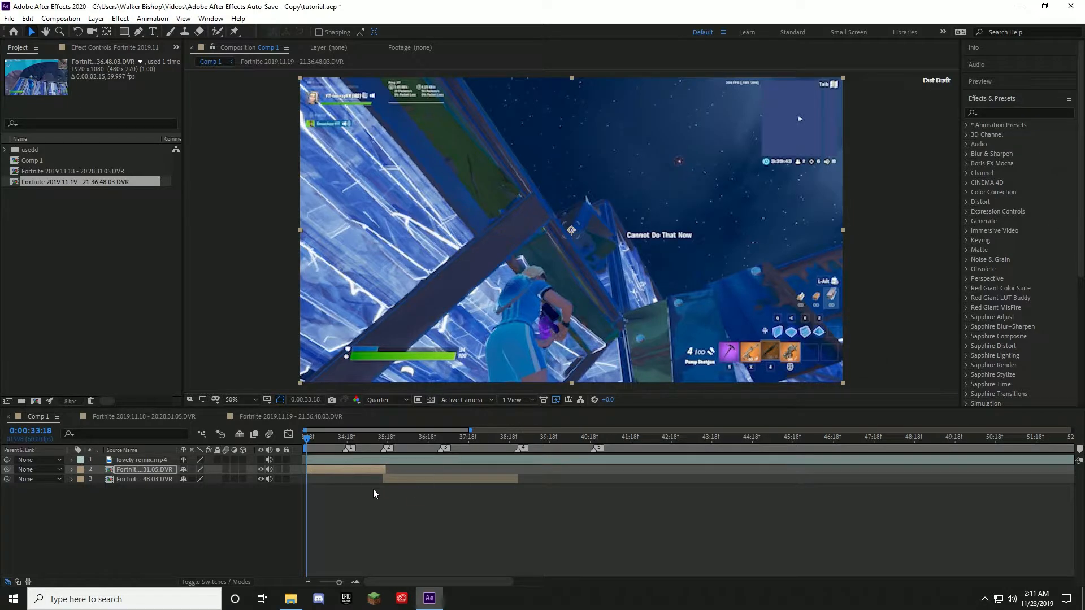
# Step: Preview the two gameplay clips around their cut in Comp 1 and return to the start at 0:00:33:18
pyautogui.moveTo(310, 439); pyautogui.dragTo(371, 440)
pyautogui.press('space')
pyautogui.press('space')
pyautogui.press('space')
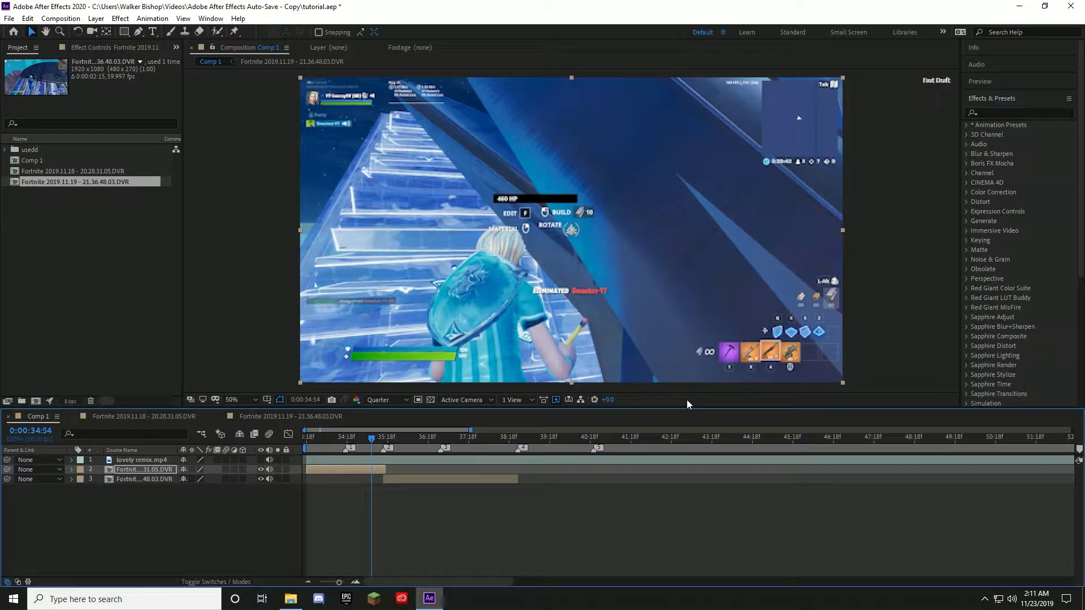
pyautogui.press('4')
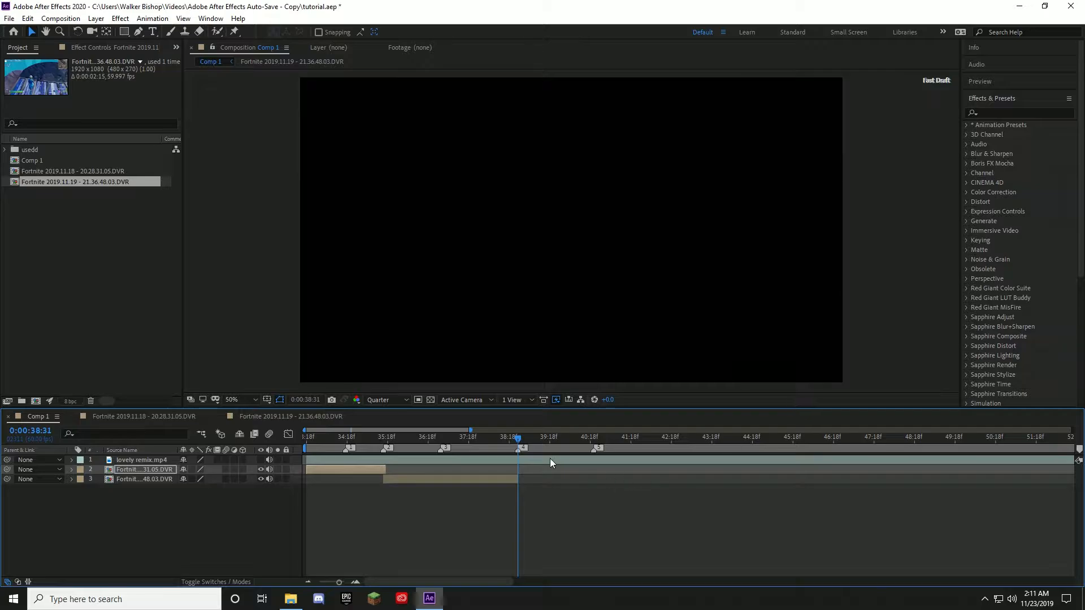
pyautogui.moveTo(520, 440); pyautogui.dragTo(306, 441)
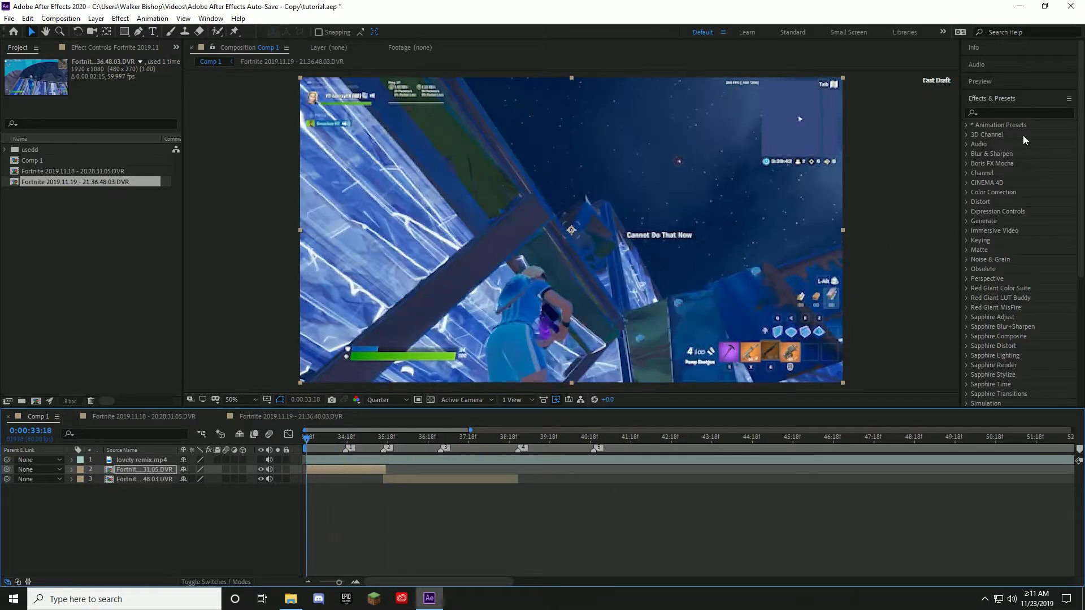
# Step: Search the effects for "bright" and select Brightness & Contrast
pyautogui.click(1015, 112)
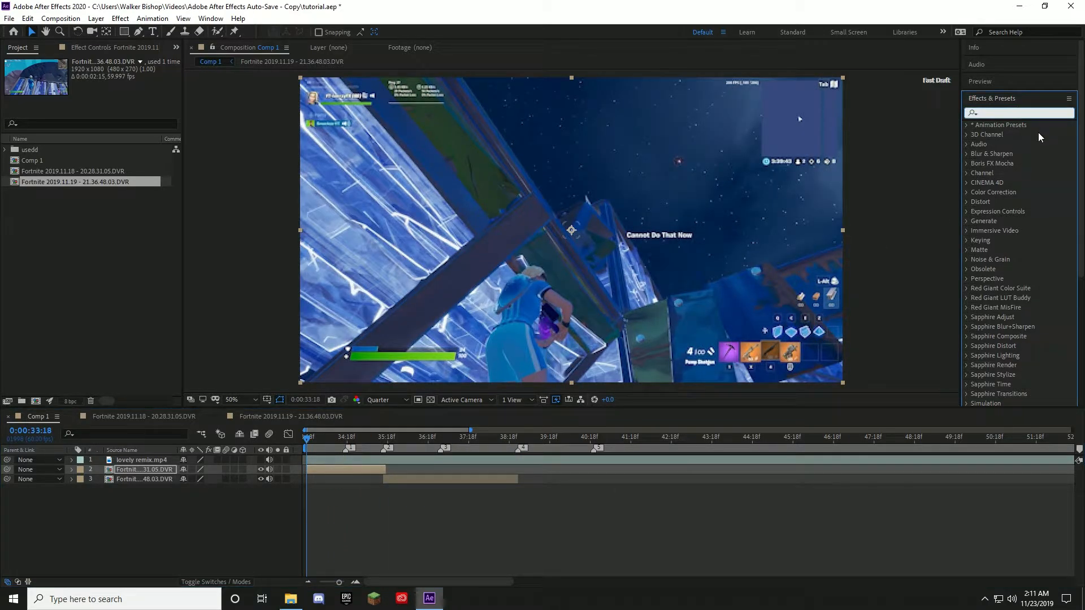
pyautogui.write('bright')
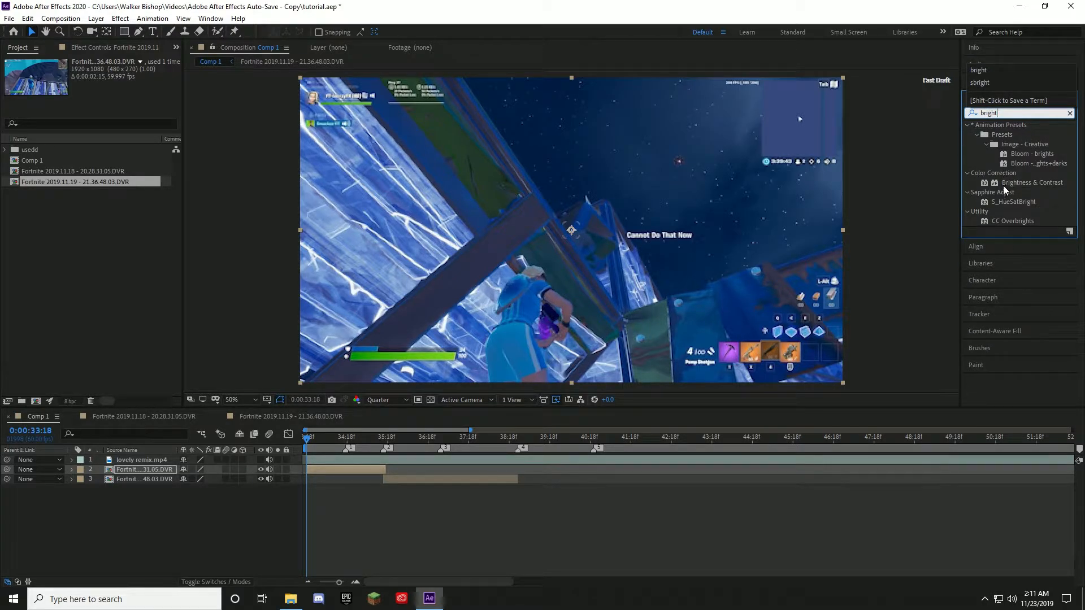
pyautogui.click(1031, 183)
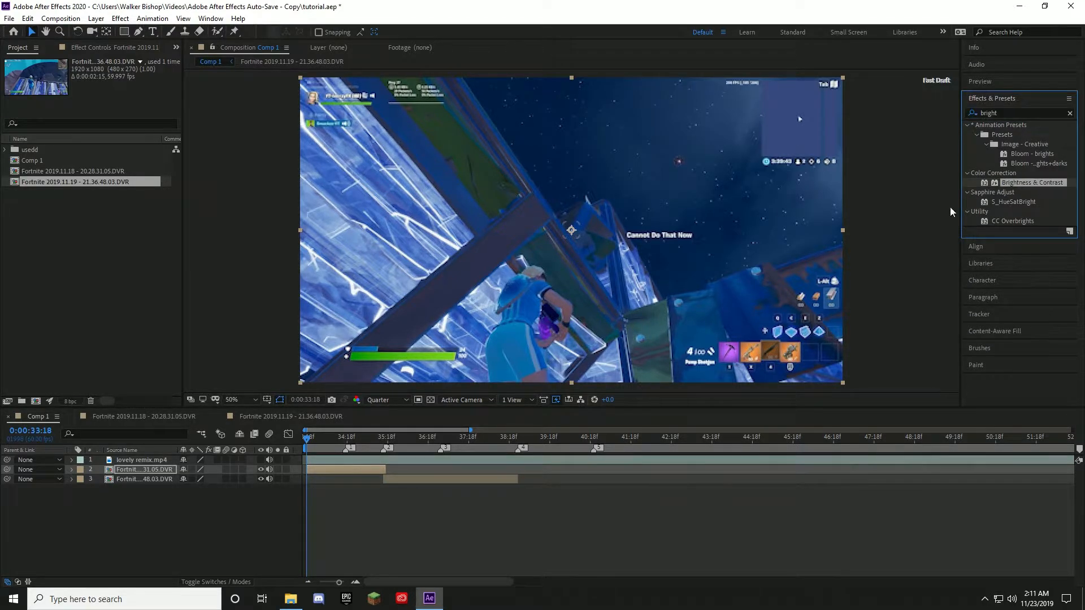
# Step: Create an adjustment layer and place it at the top of the layer stack, above lovely remix.mp4
pyautogui.rightClick(268, 519)
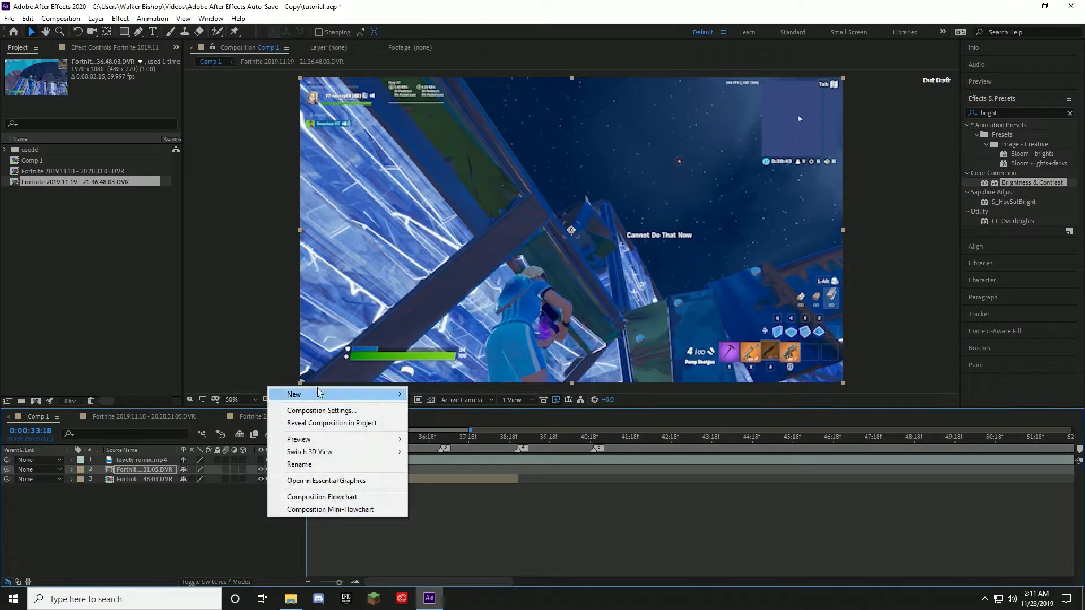
pyautogui.moveTo(318, 392)
pyautogui.click(480, 484)
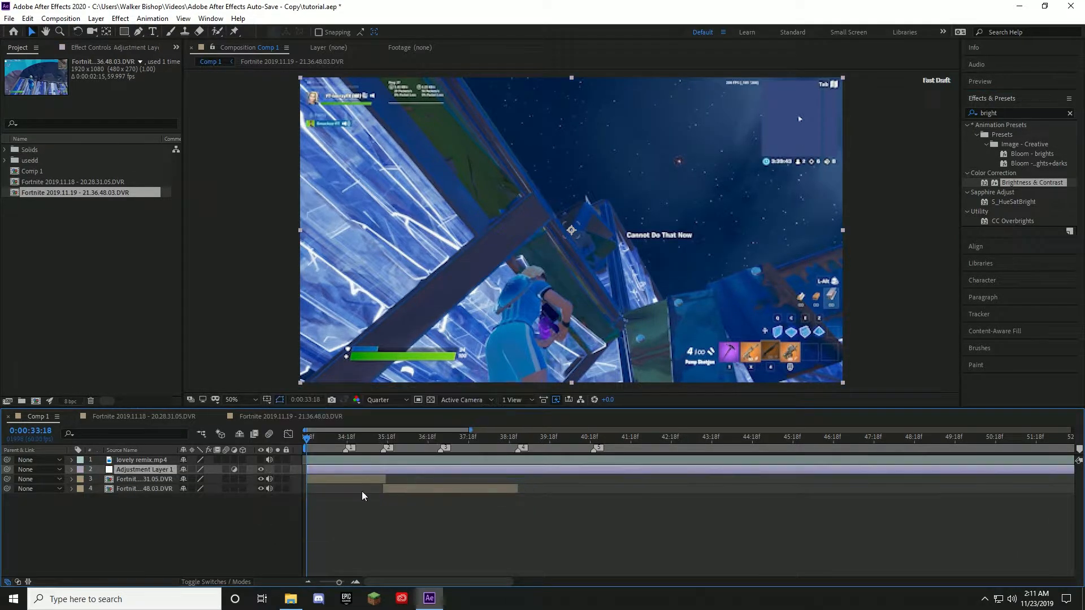
pyautogui.moveTo(164, 473); pyautogui.dragTo(163, 459)
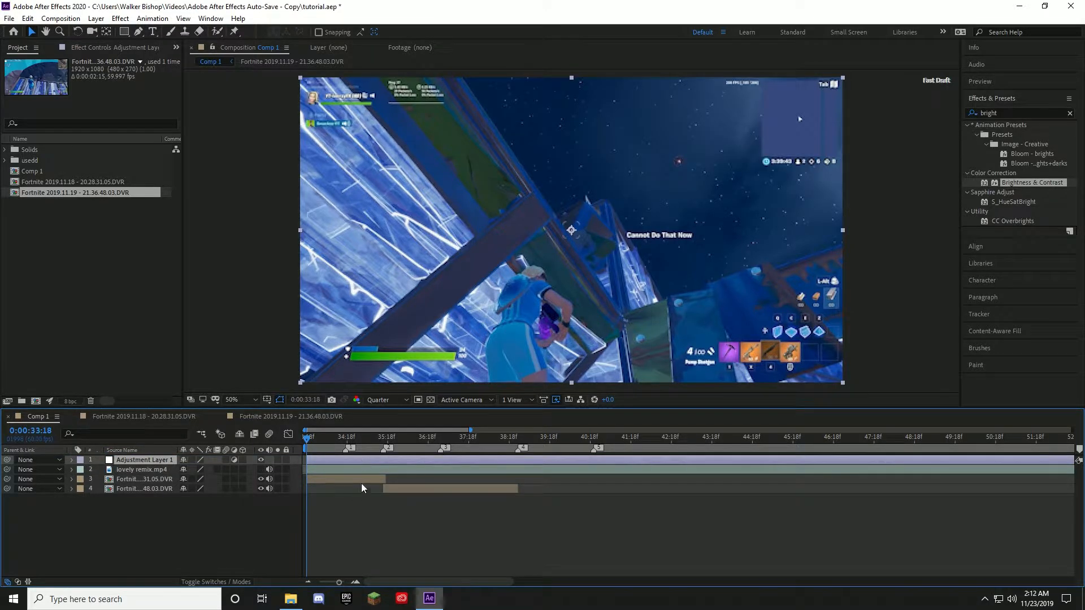
# Step: Apply the Brightness & Contrast effect to the adjustment layer
pyautogui.moveTo(312, 439); pyautogui.dragTo(286, 446)
pyautogui.moveTo(470, 431); pyautogui.dragTo(399, 424)
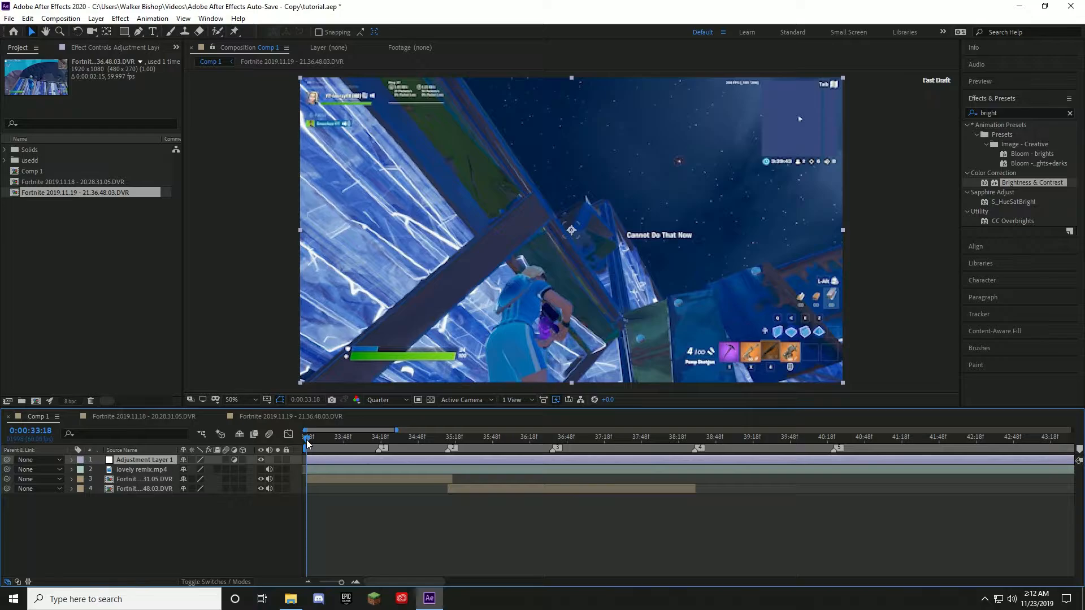
pyautogui.moveTo(308, 444); pyautogui.dragTo(447, 448)
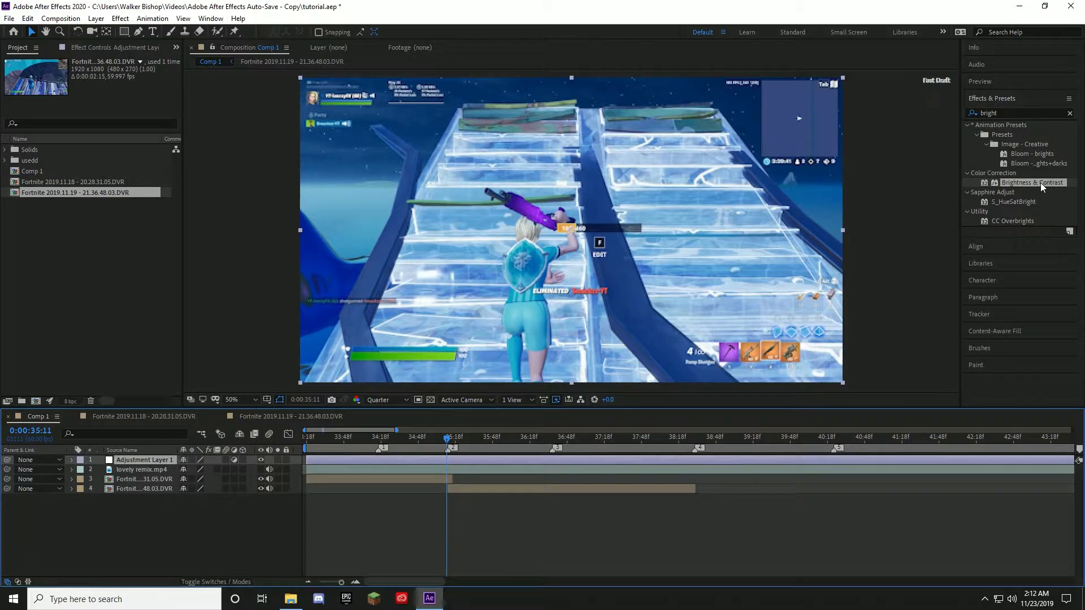
pyautogui.moveTo(1019, 181); pyautogui.dragTo(452, 459)
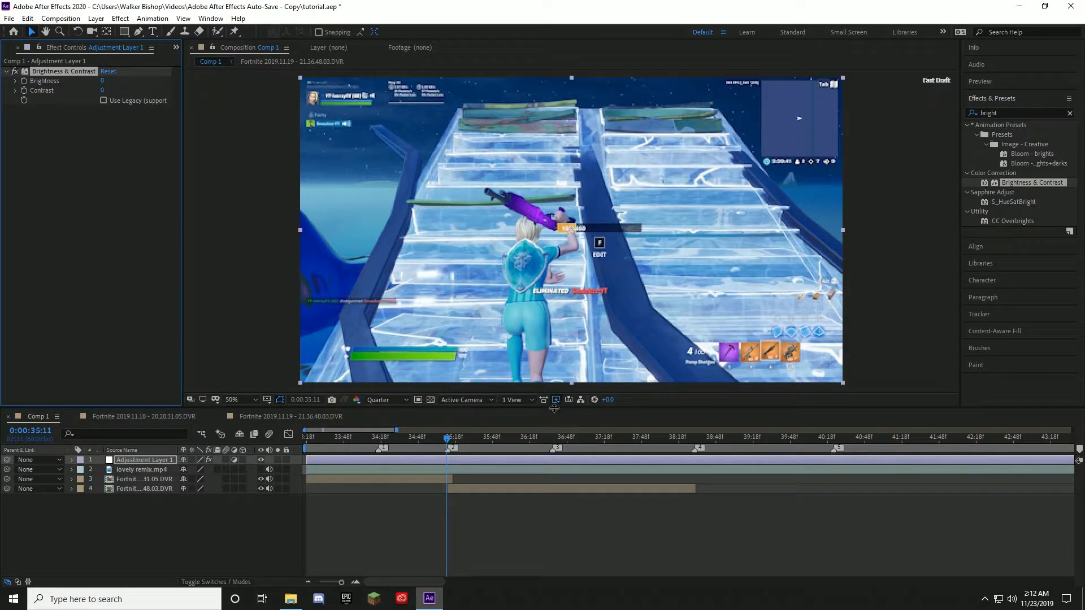
# Step: Enable Brightness and Contrast keyframing with starting keyframes at 0:00:35:02, ten frames before the second clip begins
pyautogui.moveTo(448, 445)
pyautogui.mouseDown()
pyautogui.moveTo(430, 445)
pyautogui.moveTo(448, 441)
pyautogui.mouseUp()
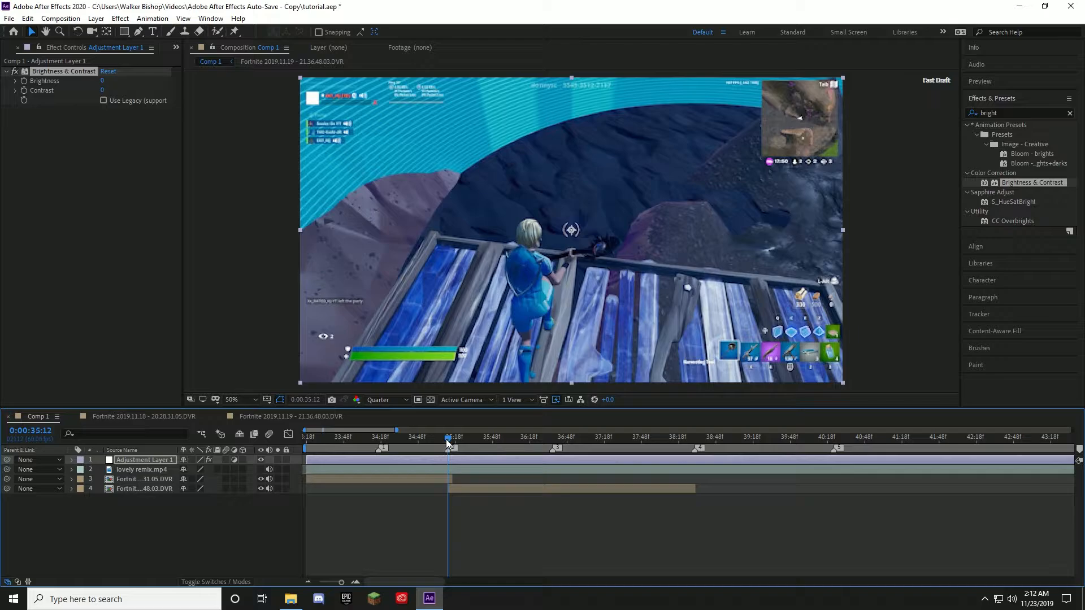
pyautogui.press('pageup')
pyautogui.press('pageup')
pyautogui.press('pageup')
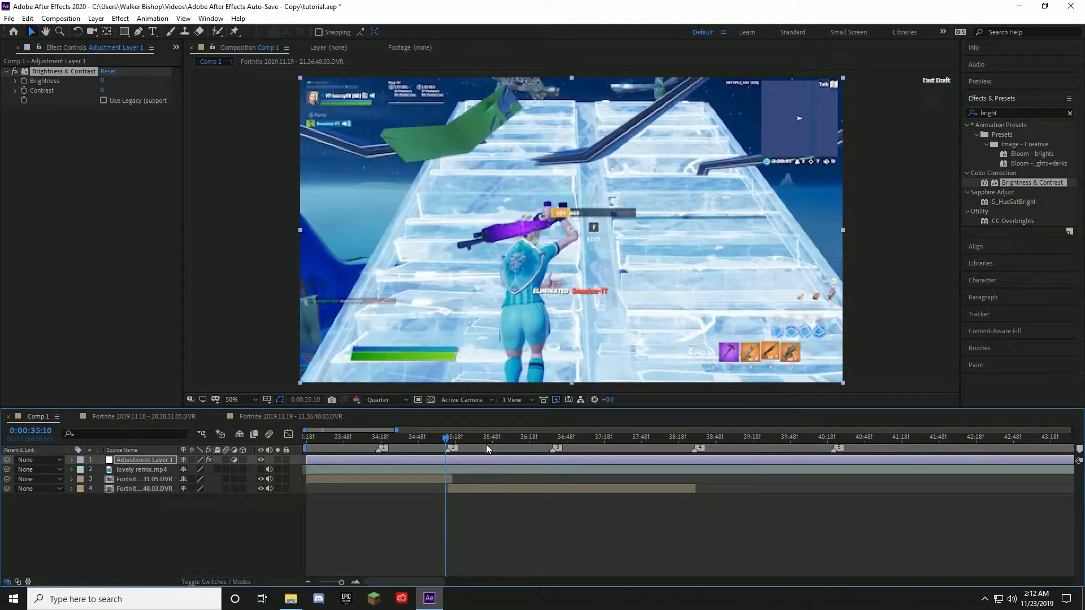
pyautogui.press('pageup')
pyautogui.press('pageup')
pyautogui.press('pageup')
pyautogui.press('pageup')
pyautogui.press('pageup')
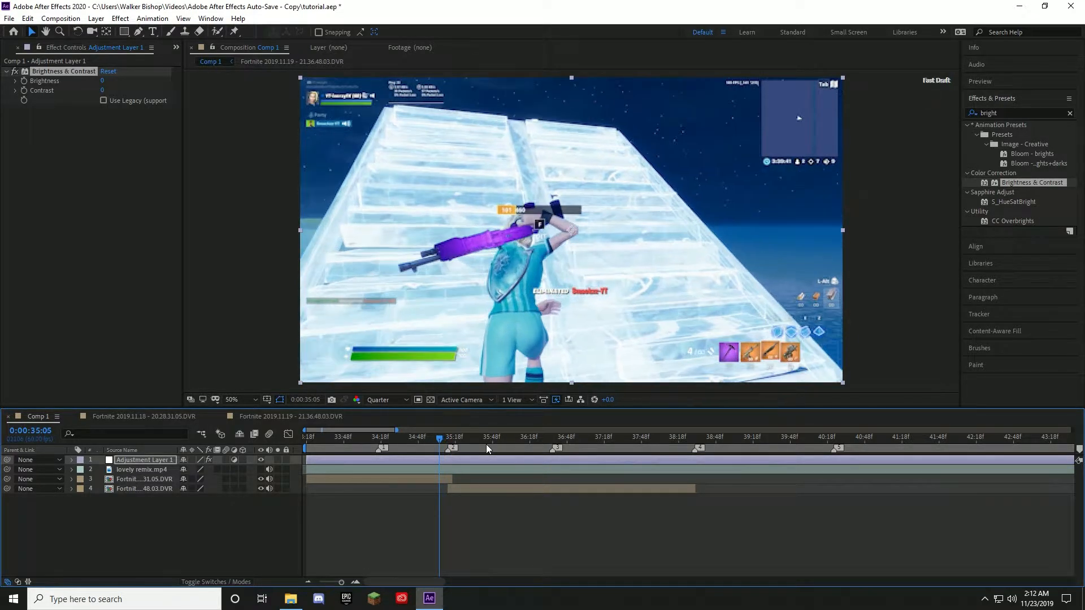
pyautogui.press('pageup')
pyautogui.press('pageup')
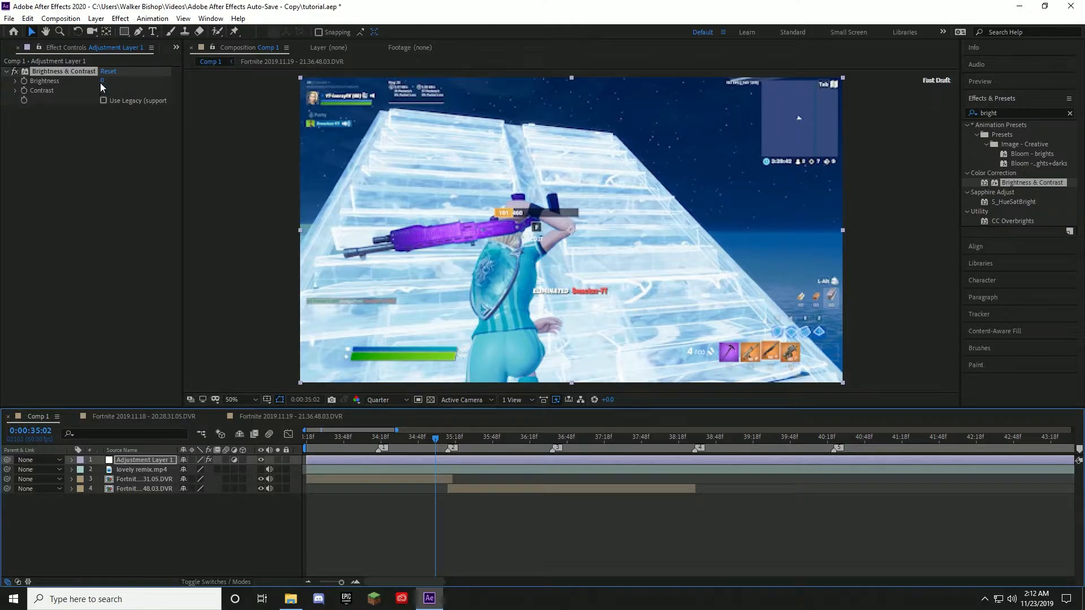
pyautogui.click(24, 81)
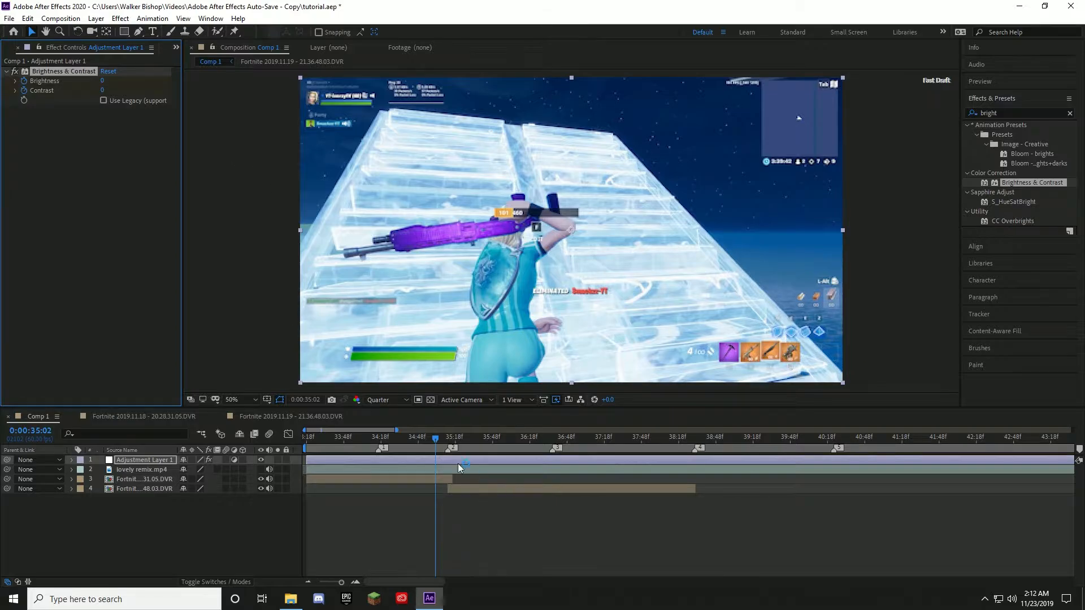
# Step: At the second clip's start, 0:00:35:12, keyframe Brightness at 150 and Contrast at 100 on the adjustment layer
pyautogui.click(446, 439)
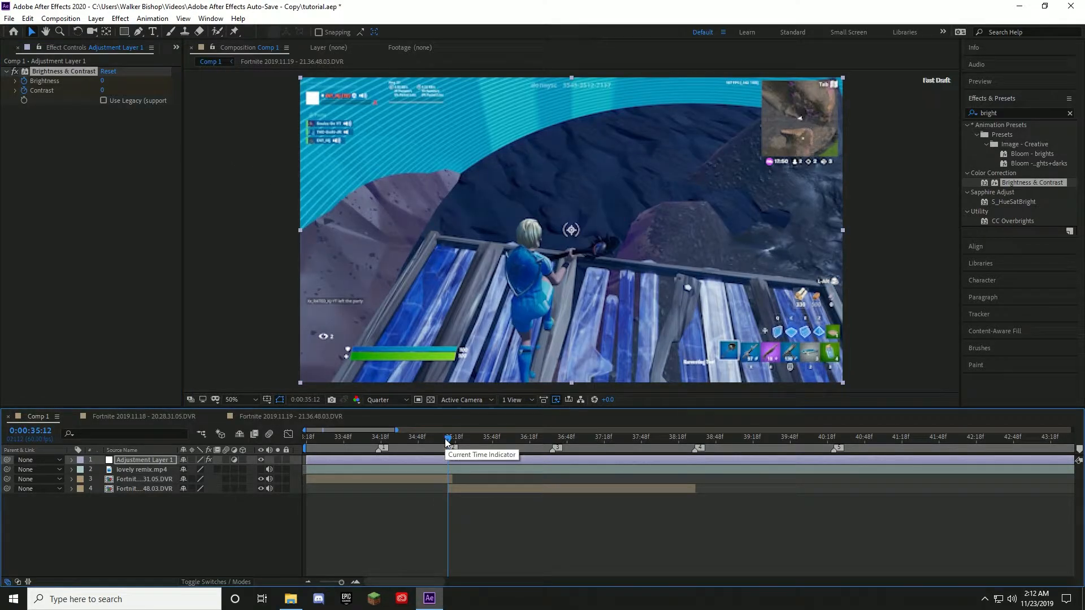
pyautogui.press('u')
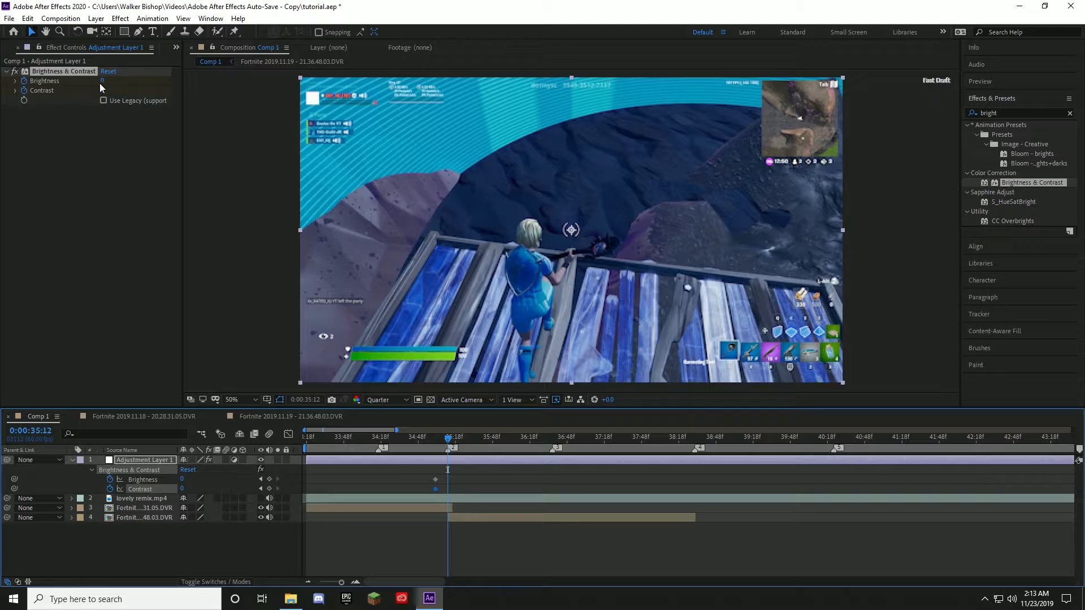
pyautogui.moveTo(102, 82); pyautogui.dragTo(213, 80)
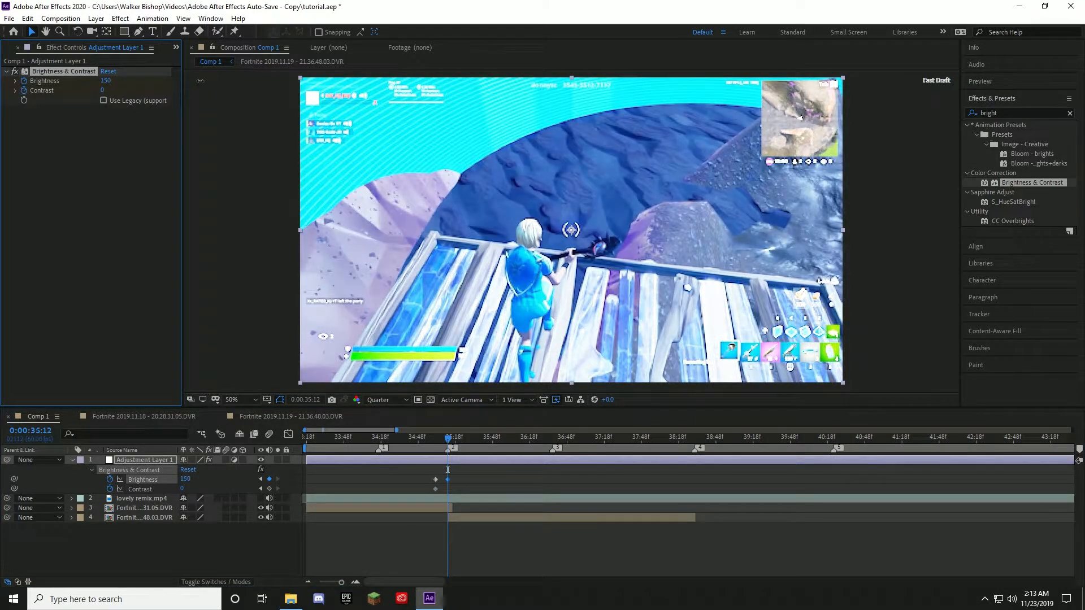
pyautogui.moveTo(105, 90); pyautogui.dragTo(217, 95)
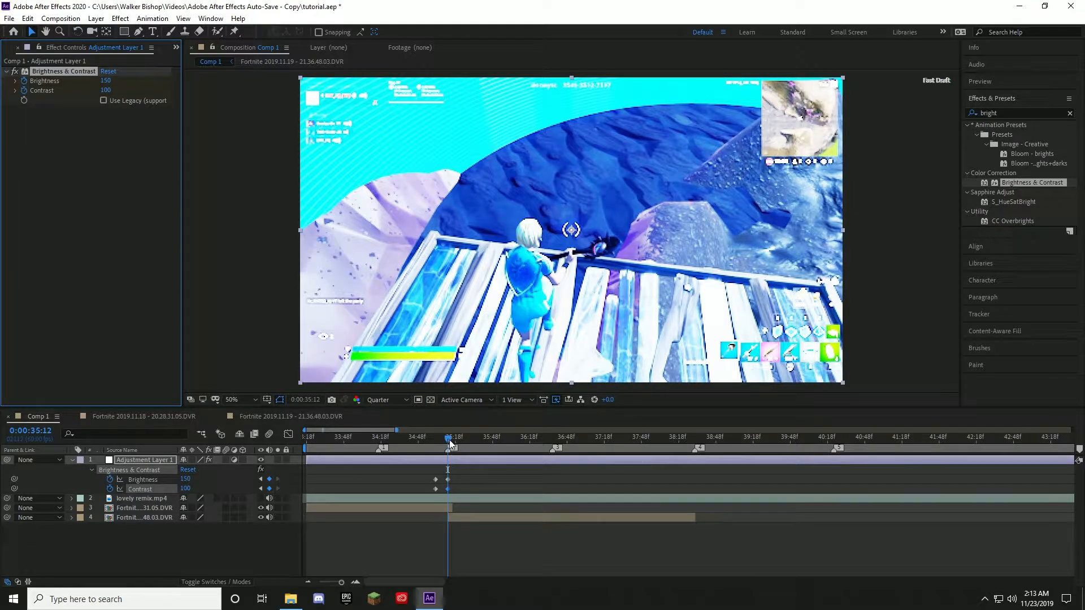
# Step: Move the current time to 0:00:35:22, ten frames after the second clip's start
pyautogui.press('pageup')
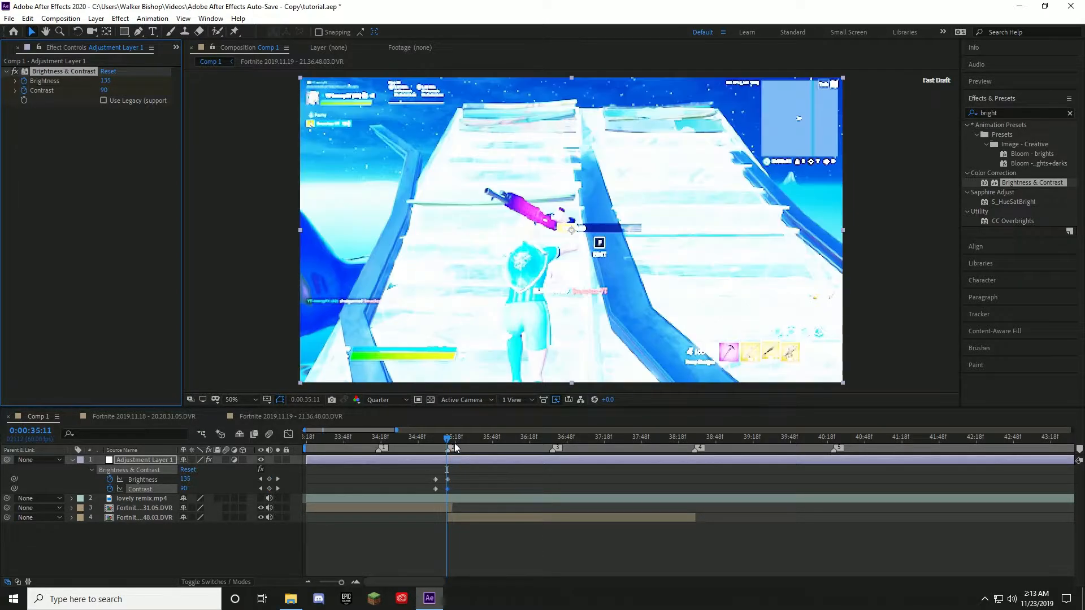
pyautogui.press('pagedown')
pyautogui.press('pagedown')
pyautogui.press('pagedown')
pyautogui.press('pagedown')
pyautogui.press('pagedown')
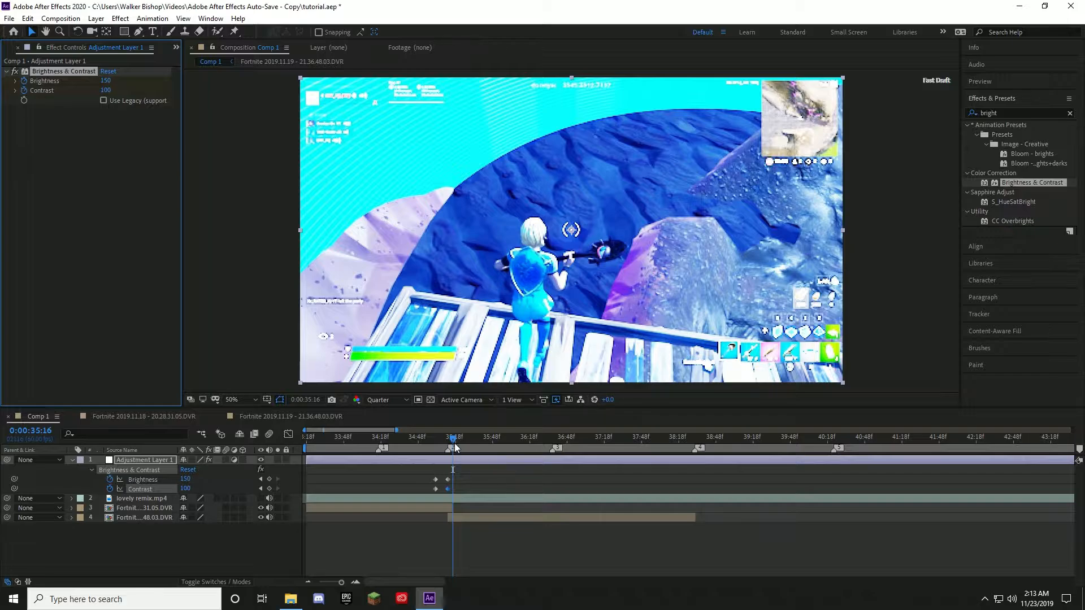
pyautogui.press('pageup')
pyautogui.press('pageup')
pyautogui.press('pageup')
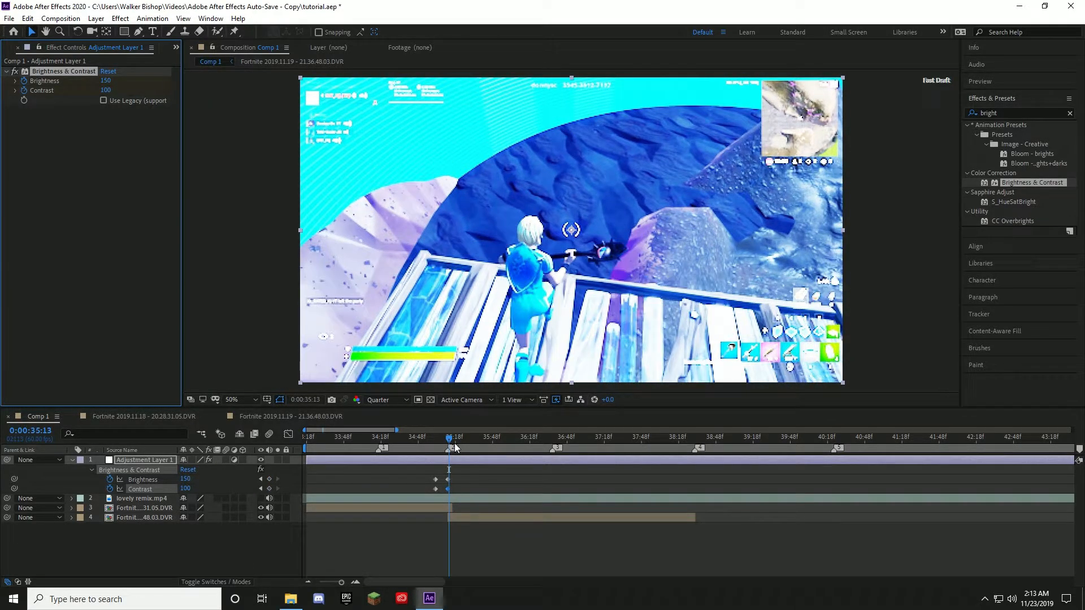
pyautogui.press('pagedown')
pyautogui.press('pagedown')
pyautogui.press('pagedown')
pyautogui.press('pagedown')
pyautogui.press('pagedown')
pyautogui.press('pagedown')
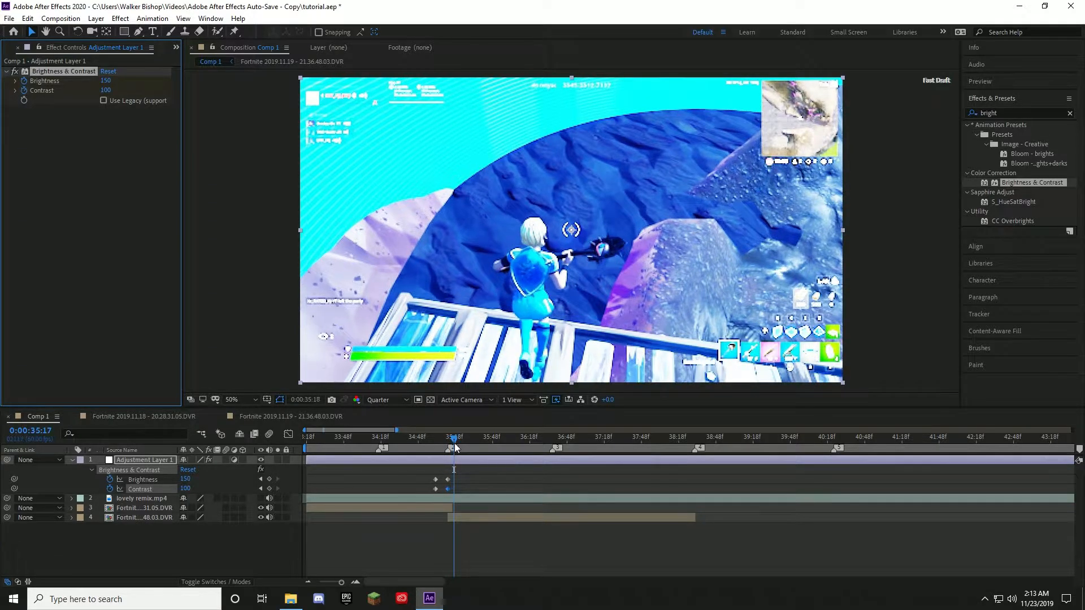
pyautogui.press('pagedown')
pyautogui.press('pagedown')
pyautogui.press('pagedown')
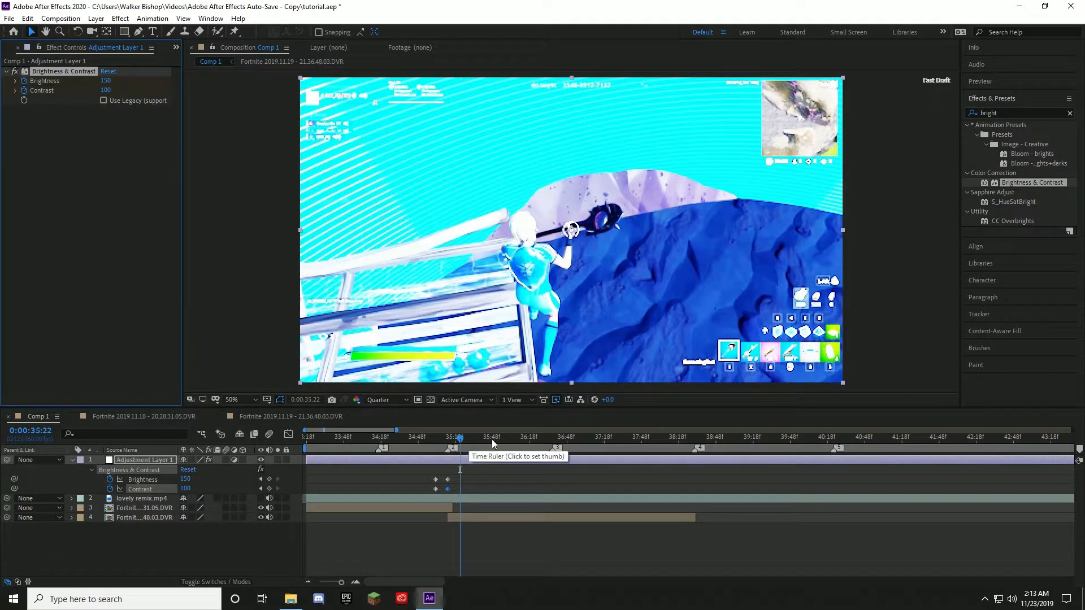
pyautogui.click(105, 80)
pyautogui.write('43')
pyautogui.press('Return')
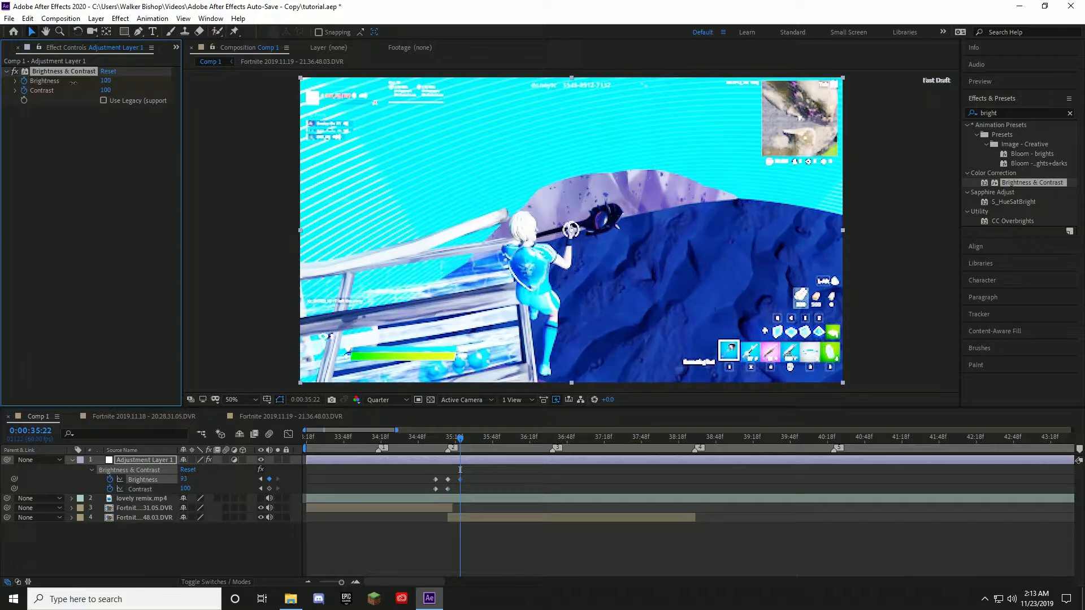
pyautogui.moveTo(48, 85); pyautogui.dragTo(3, 89)
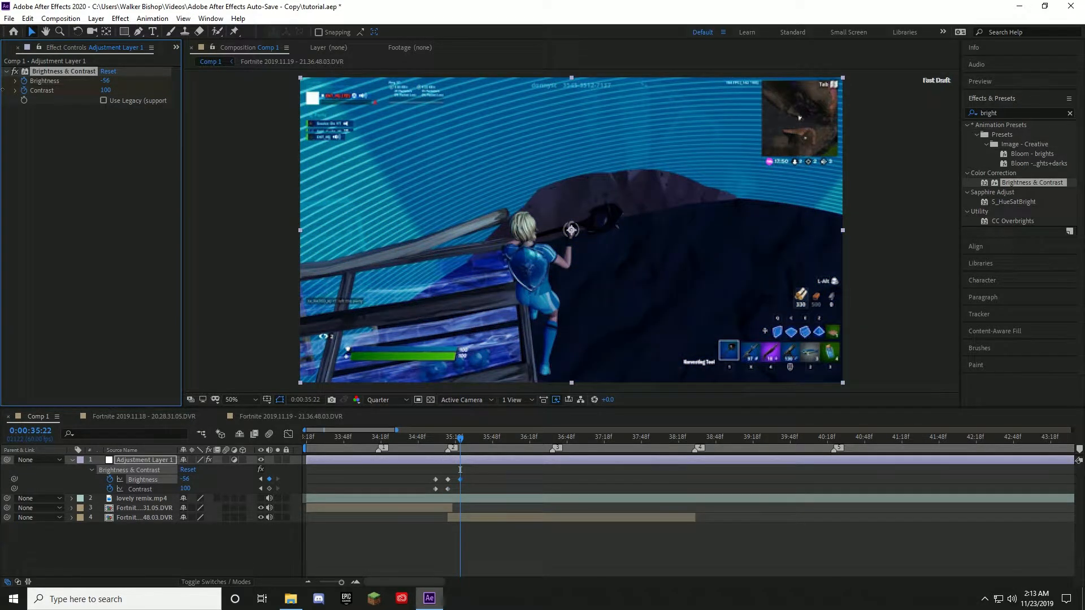
pyautogui.moveTo(463, 441)
pyautogui.mouseDown()
pyautogui.moveTo(433, 438)
pyautogui.moveTo(466, 445)
pyautogui.mouseUp()
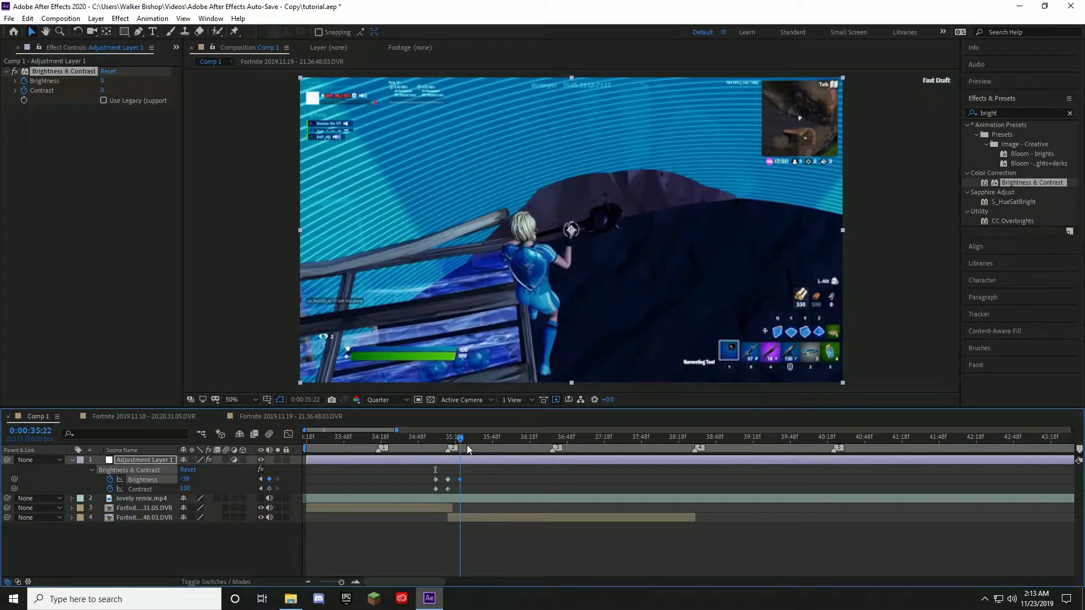
# Step: Keyframe both Brightness and Contrast at 0 at 0:00:35:22 on the adjustment layer
pyautogui.click(105, 81)
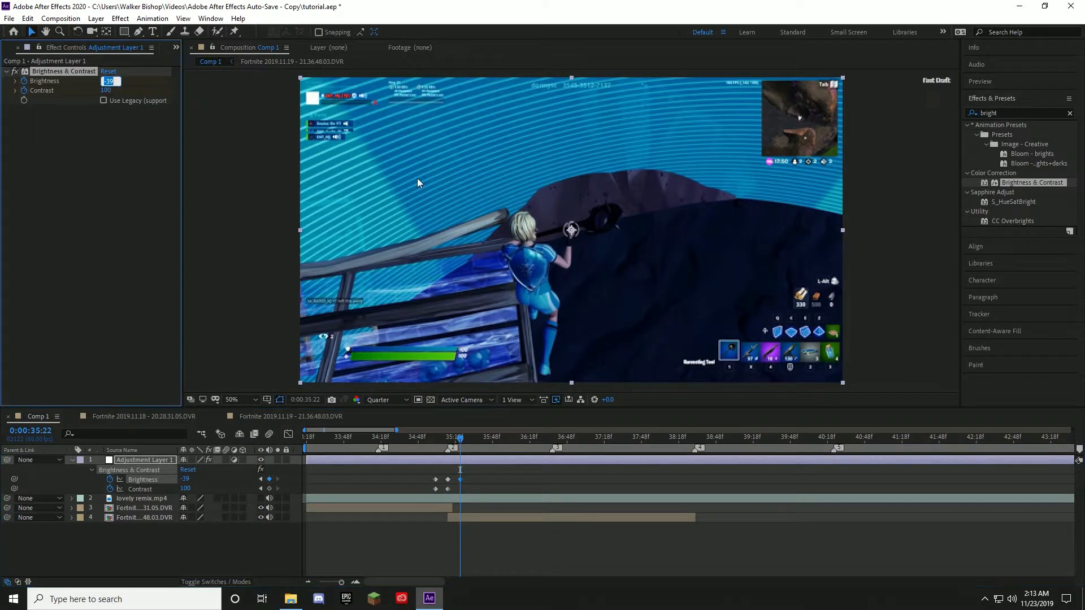
pyautogui.write('0')
pyautogui.press('Return')
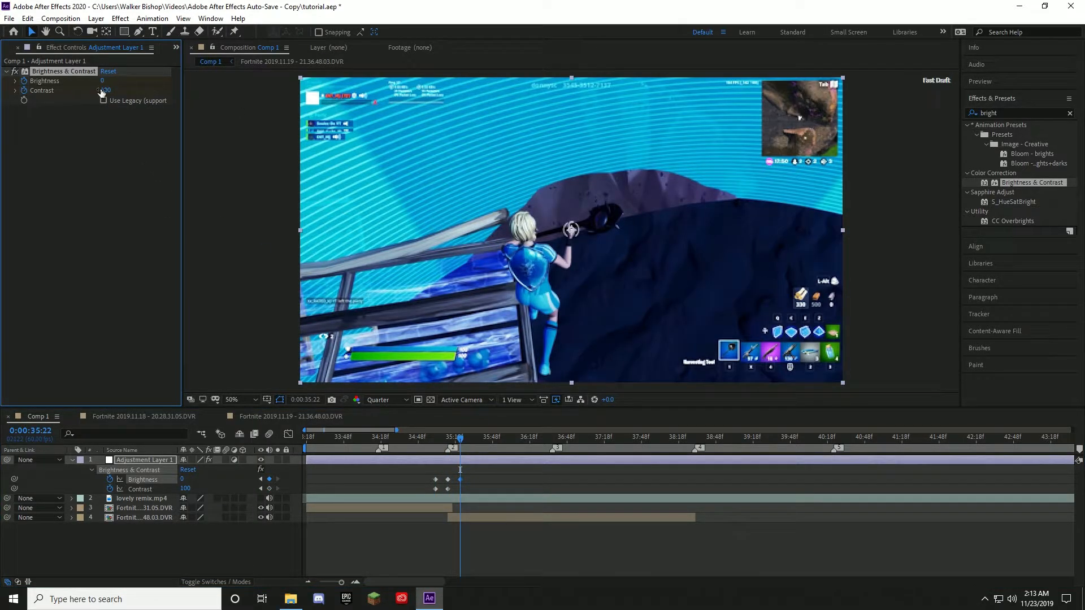
pyautogui.click(102, 90)
pyautogui.write('0')
pyautogui.press('Return')
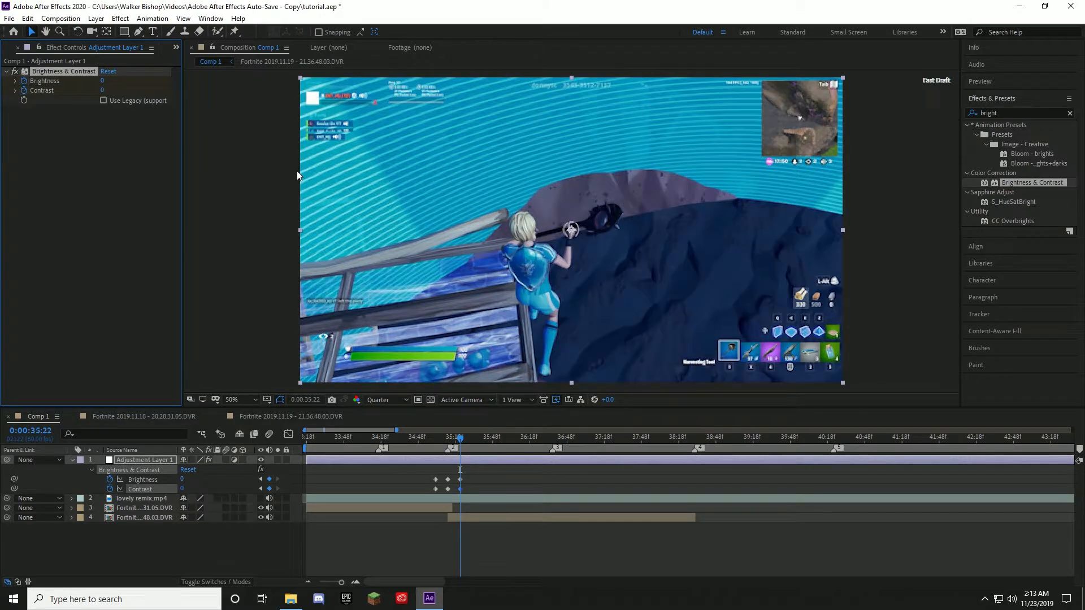
# Step: Preview the brightness flash across the cut from about 0:00:34:31, then move to the middle of the transition
pyautogui.moveTo(460, 439); pyautogui.dragTo(398, 438)
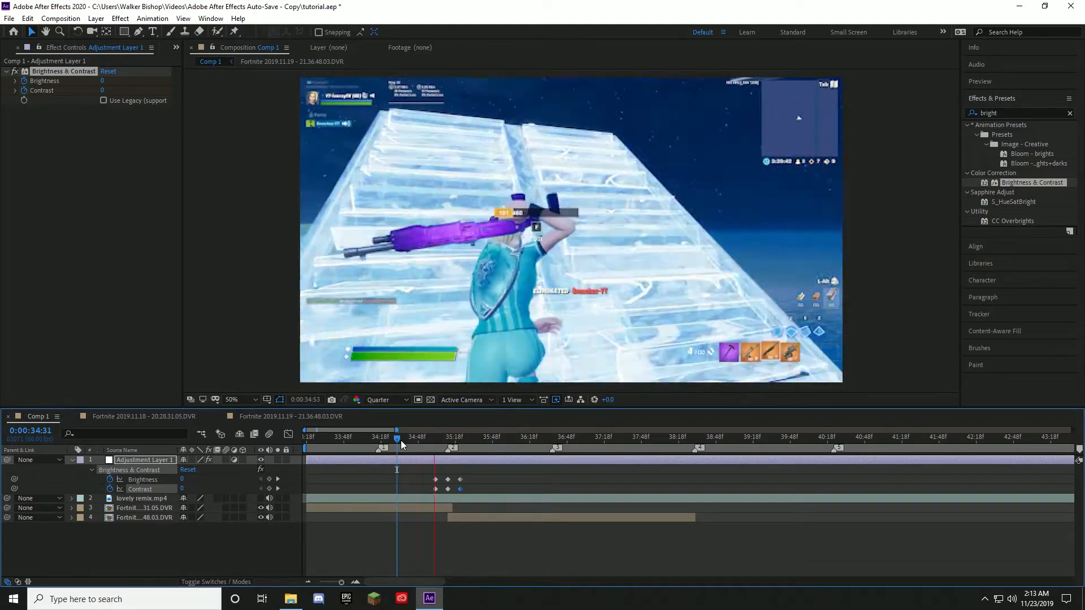
pyautogui.moveTo(398, 440); pyautogui.dragTo(455, 445)
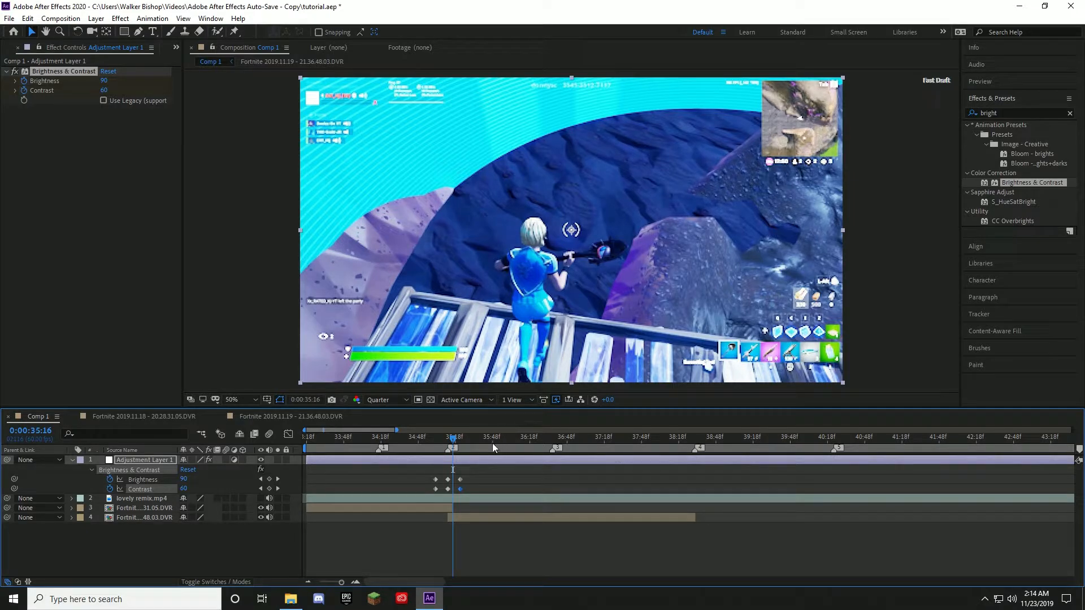
# Step: Search the effects for "camera" and apply Camera Lens Blur to the adjustment layer
pyautogui.click(1004, 113)
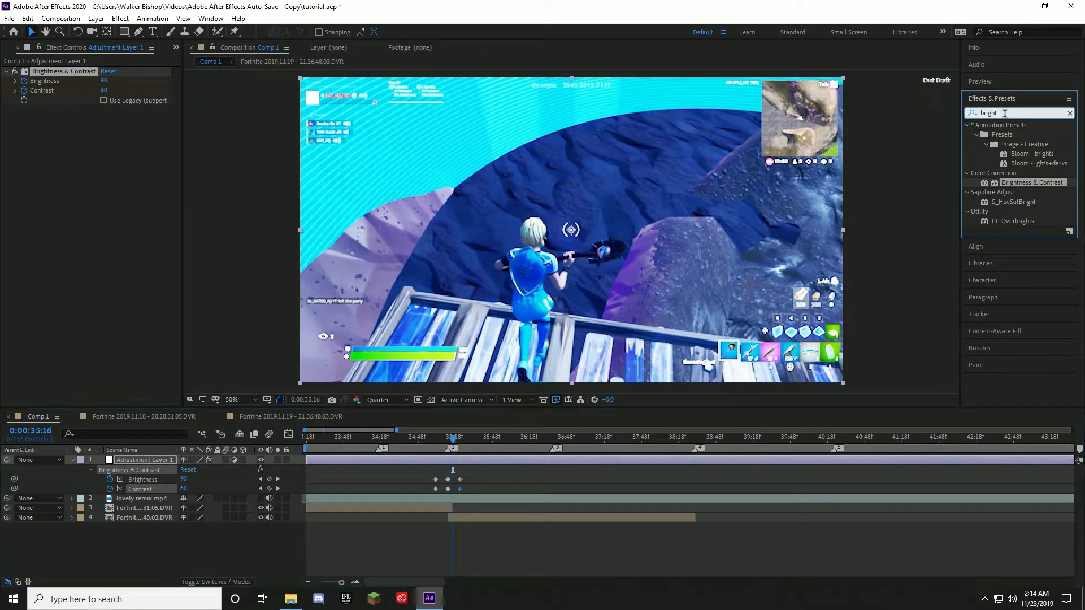
pyautogui.write('bri')
pyautogui.press('BackSpace')
pyautogui.press('BackSpace')
pyautogui.press('BackSpace')
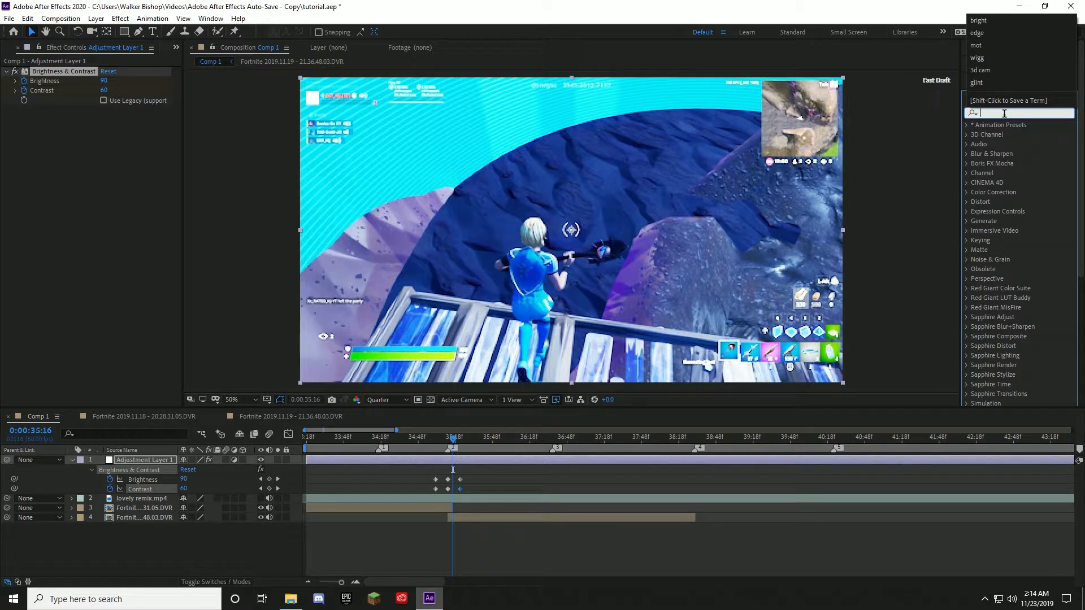
pyautogui.click(1004, 113)
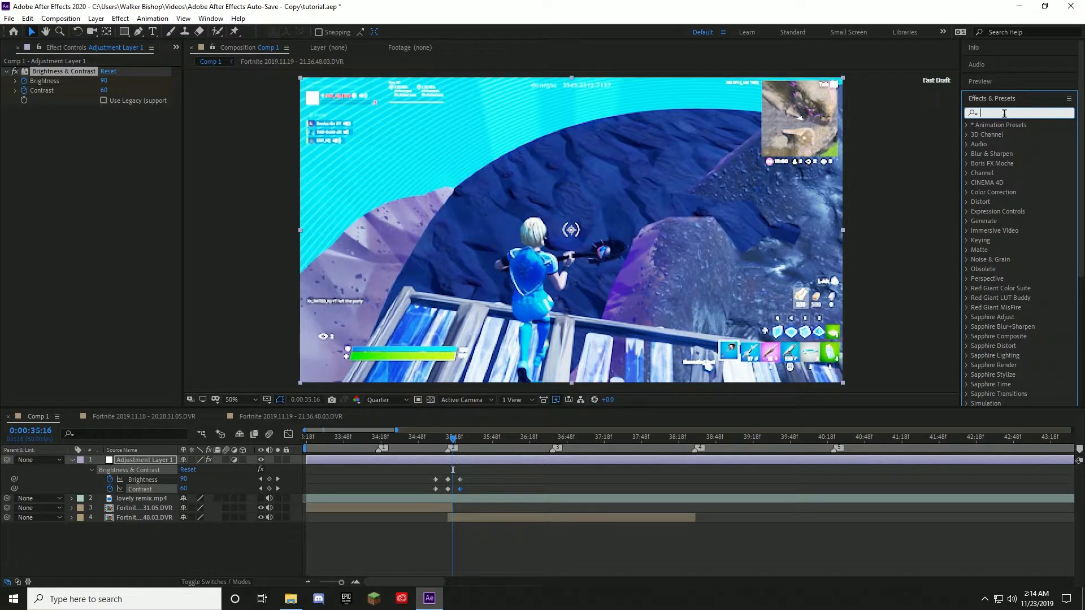
pyautogui.write('camerra l')
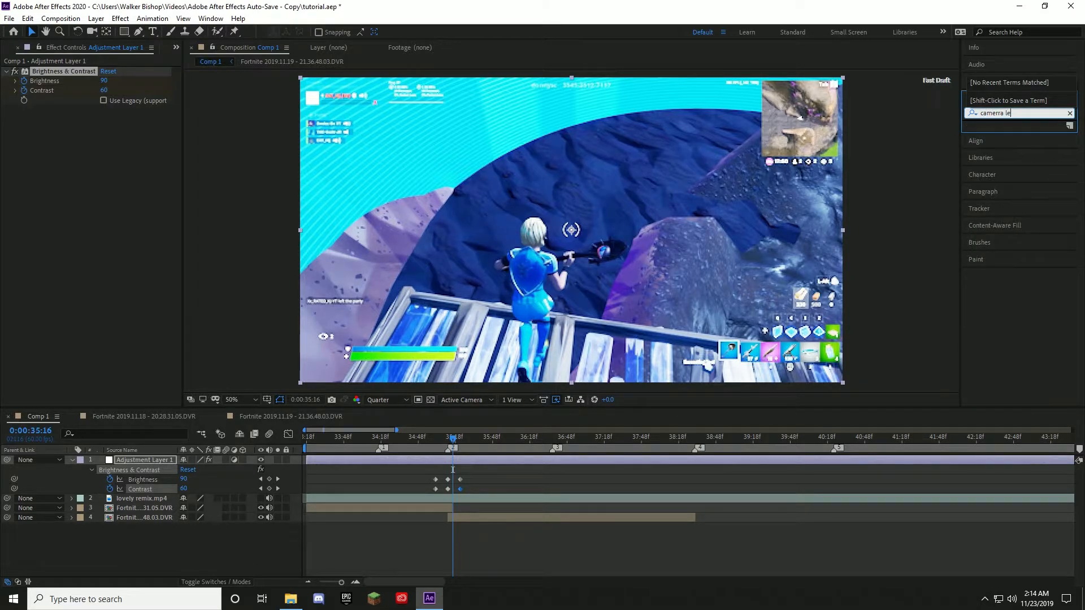
pyautogui.write('e')
pyautogui.press('BackSpace')
pyautogui.press('BackSpace')
pyautogui.press('BackSpace')
pyautogui.press('BackSpace')
pyautogui.write('a')
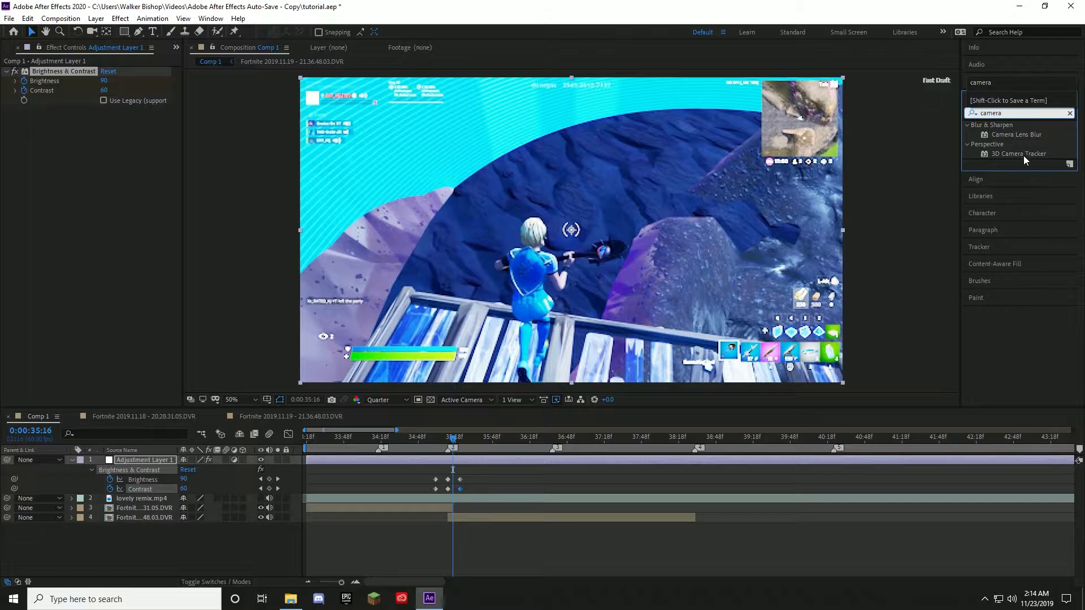
pyautogui.click(1023, 134)
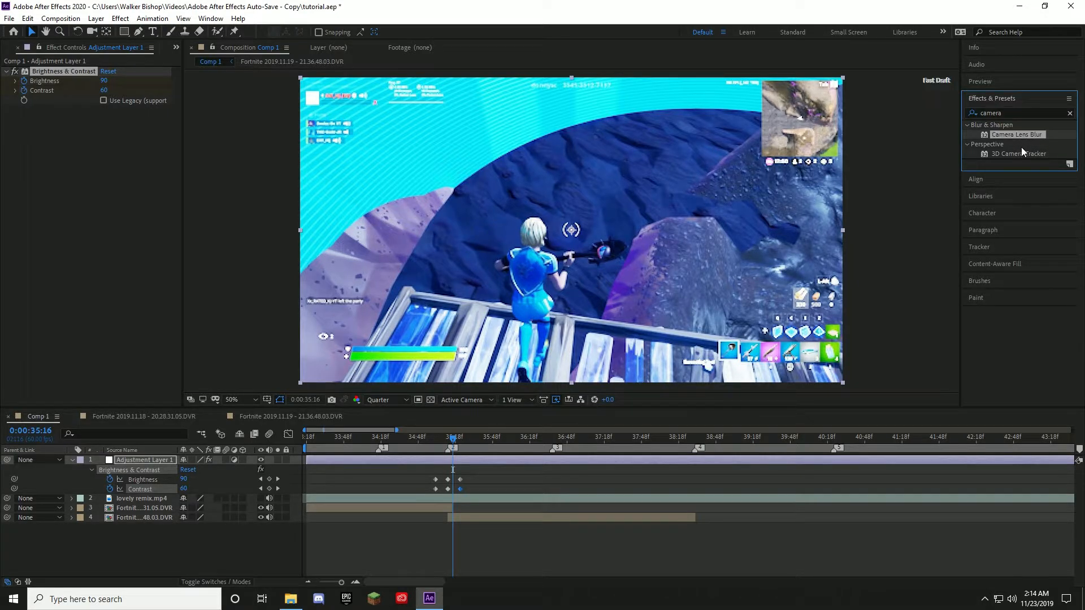
pyautogui.moveTo(1012, 127); pyautogui.dragTo(439, 444)
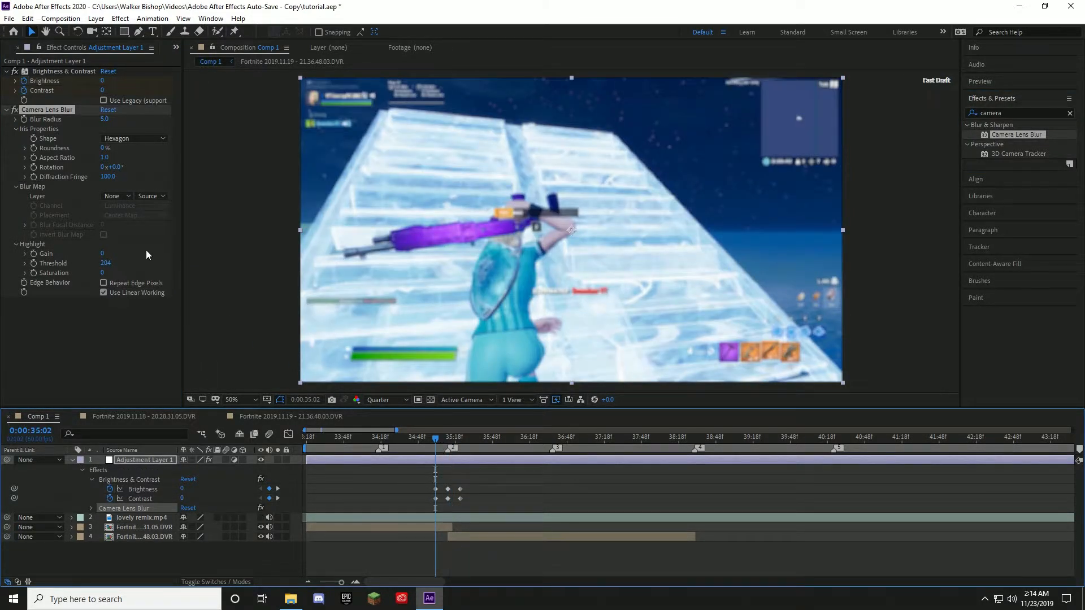
# Step: Keyframe the Camera Lens Blur's Blur Radius at 0 at 0:00:35:02, where the brightness flash begins
pyautogui.click(105, 120)
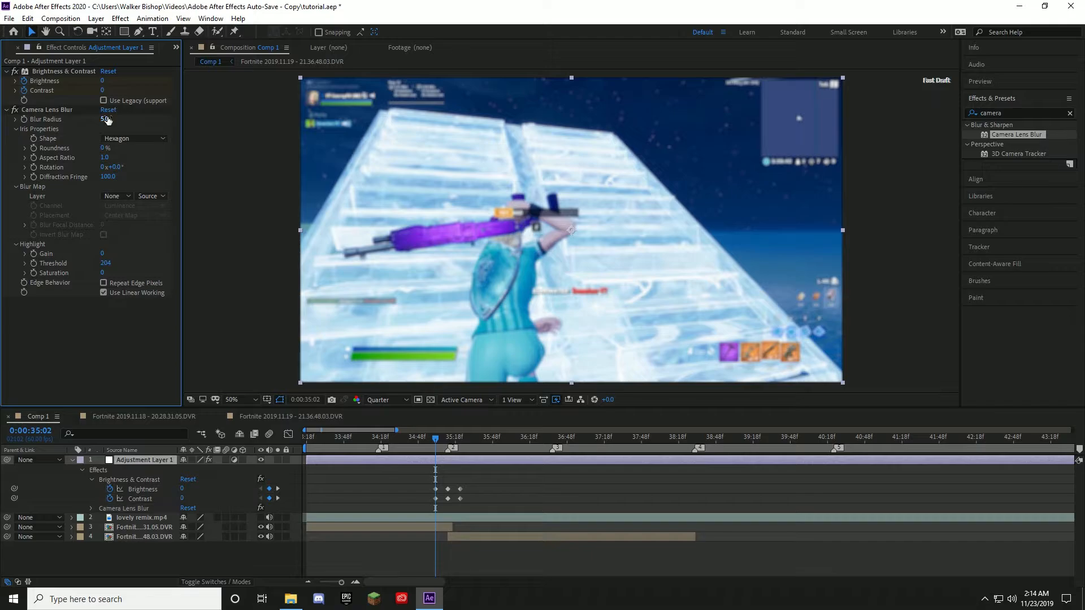
pyautogui.click(23, 127)
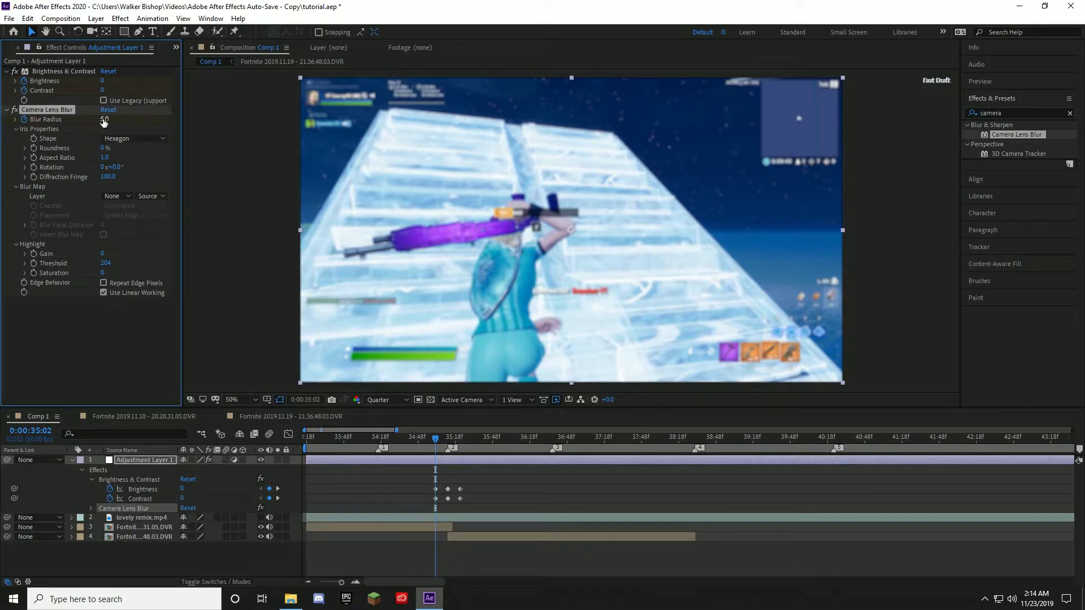
pyautogui.moveTo(104, 119); pyautogui.dragTo(83, 119)
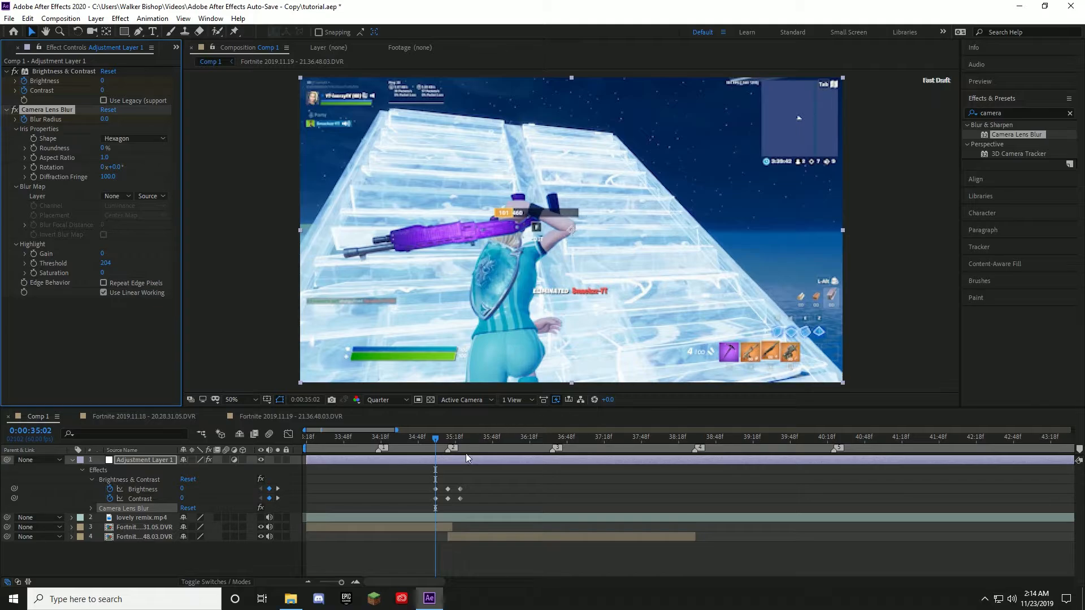
# Step: At the second clip's start, 0:00:35:12, keyframe the Camera Lens Blur's Blur Radius at 14
pyautogui.moveTo(436, 439); pyautogui.dragTo(448, 439)
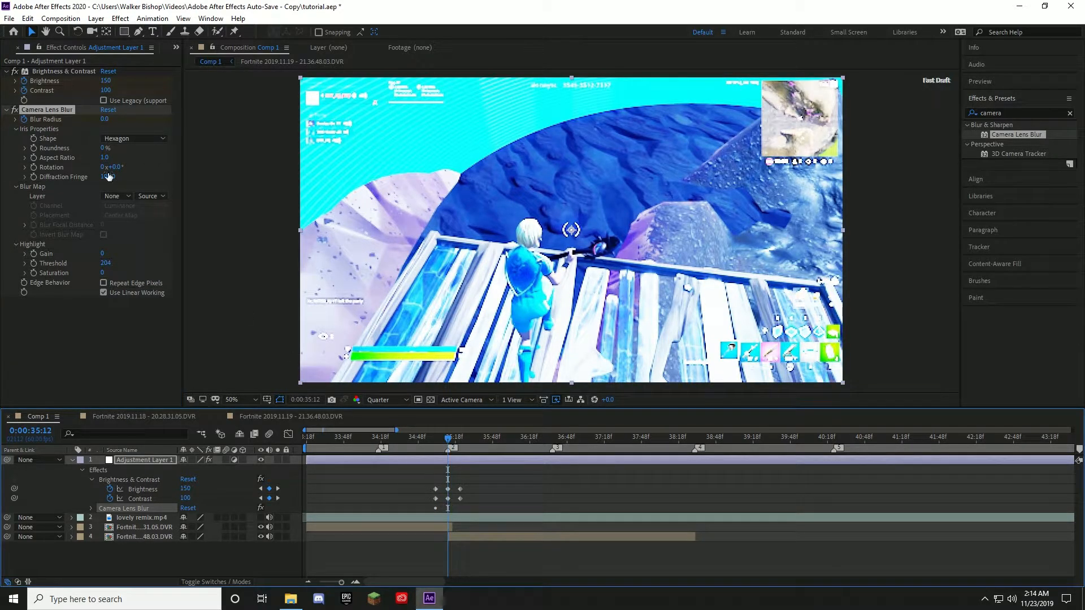
pyautogui.moveTo(104, 119)
pyautogui.mouseDown()
pyautogui.moveTo(147, 126)
pyautogui.moveTo(111, 121)
pyautogui.moveTo(120, 121)
pyautogui.mouseUp()
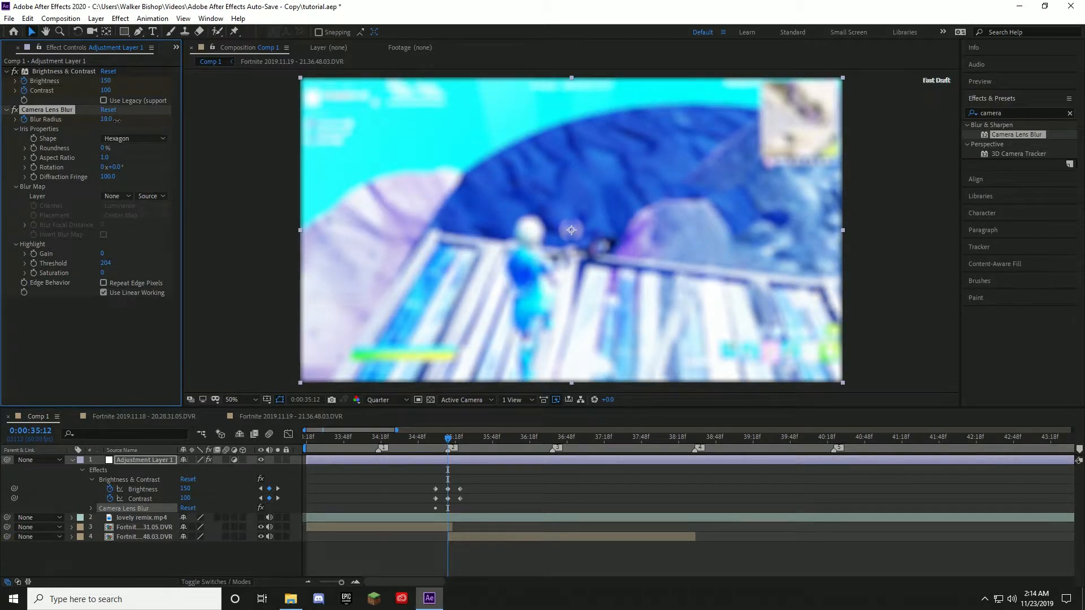
pyautogui.moveTo(119, 120); pyautogui.dragTo(116, 121)
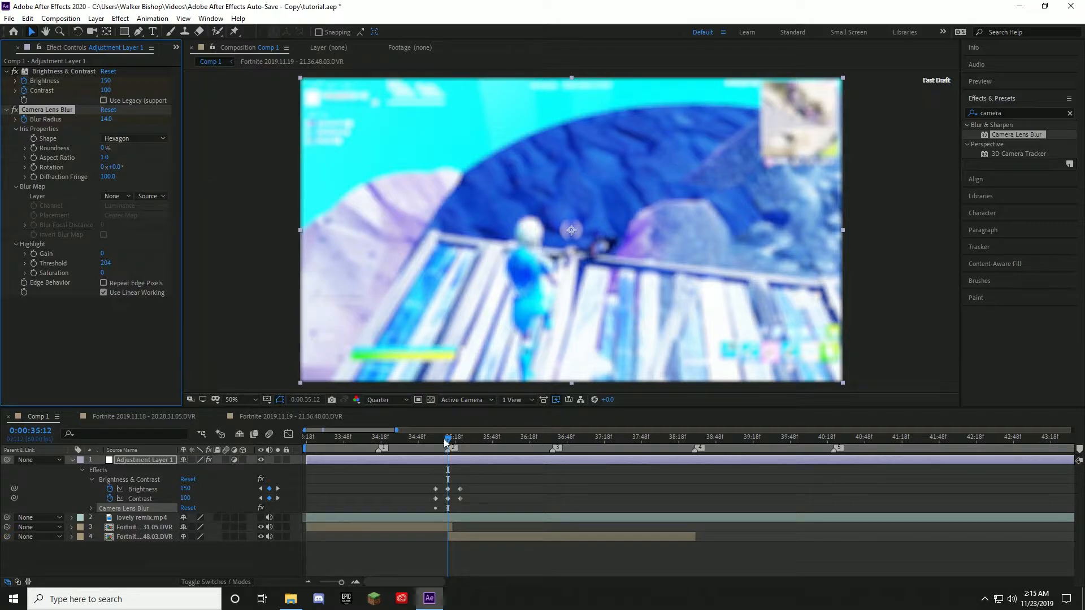
# Step: At 0:00:35:22, on the final brightness keyframes, keyframe the Camera Lens Blur's Blur Radius at 0
pyautogui.moveTo(448, 438); pyautogui.dragTo(460, 438)
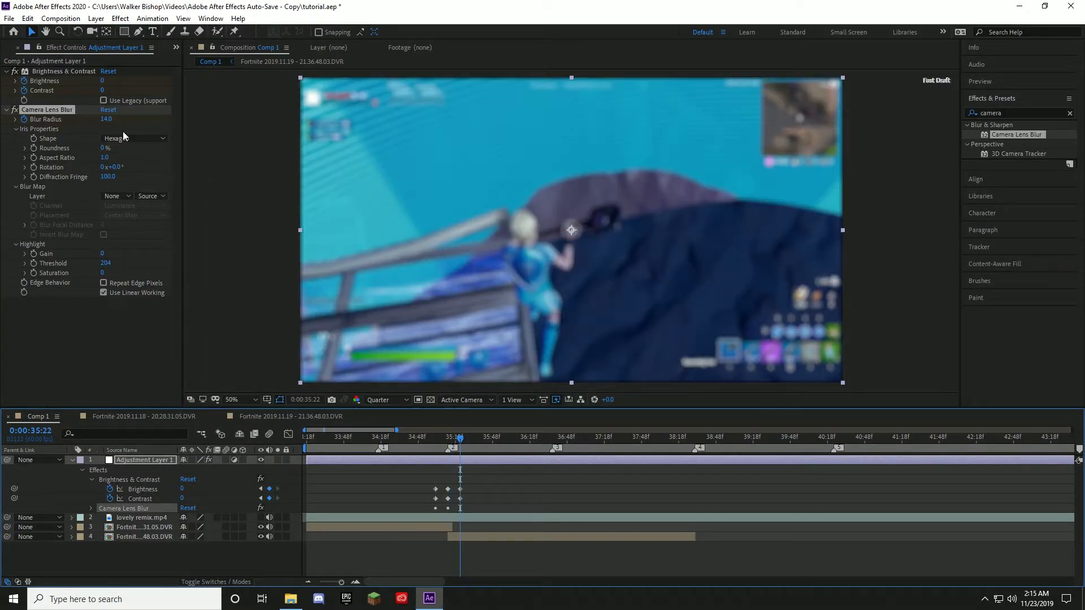
pyautogui.click(106, 119)
pyautogui.write('0')
pyautogui.press('Return')
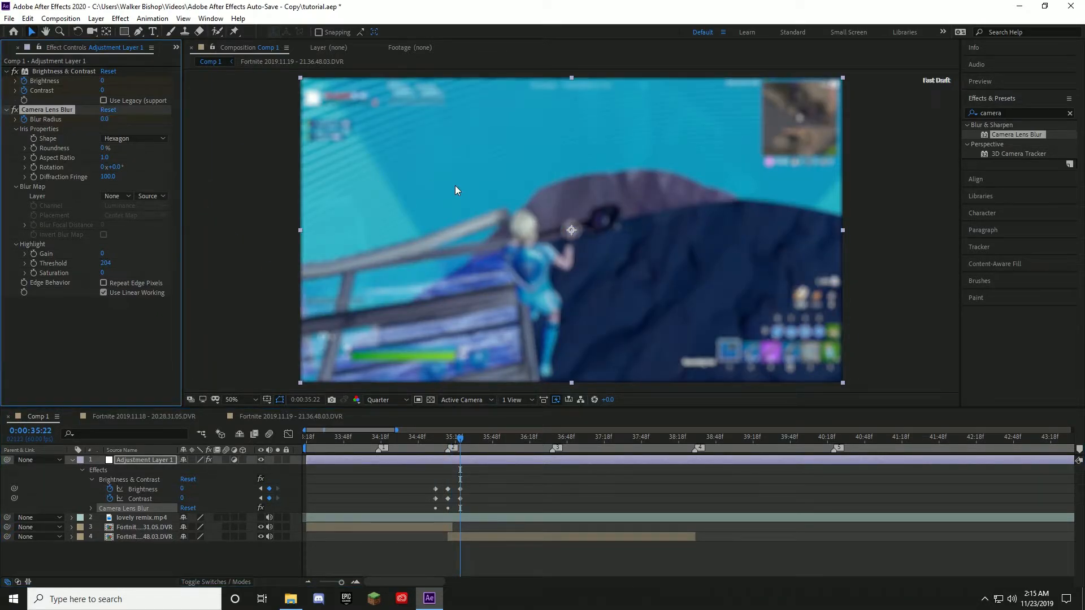
# Step: Preview the blur and brightness transition from 0:00:34:48, and replay it from about 0:00:34:27
pyautogui.moveTo(459, 440); pyautogui.dragTo(418, 448)
pyautogui.press('space')
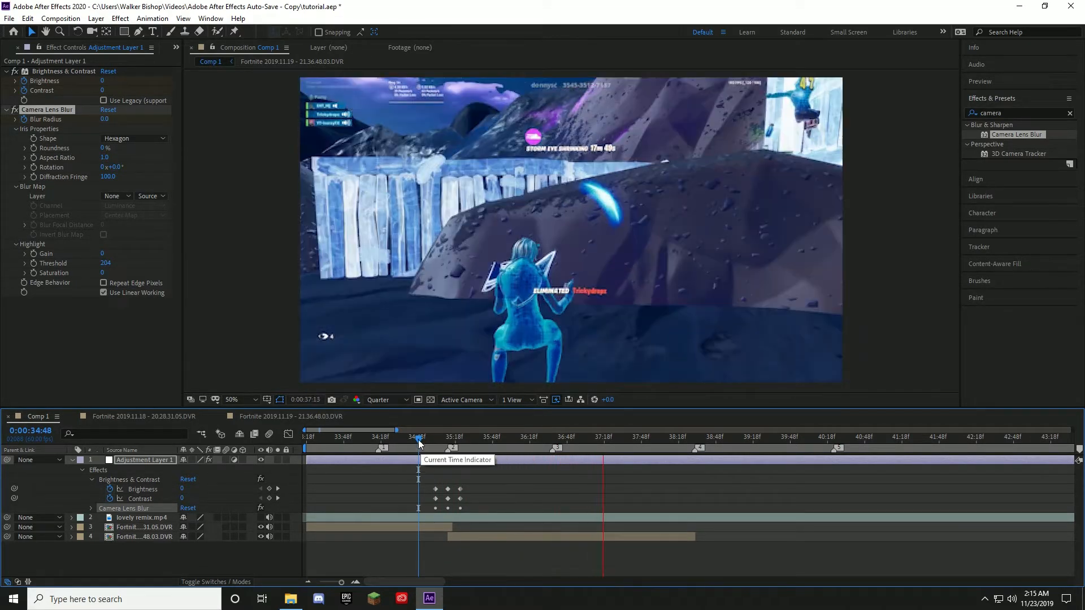
pyautogui.click(412, 439)
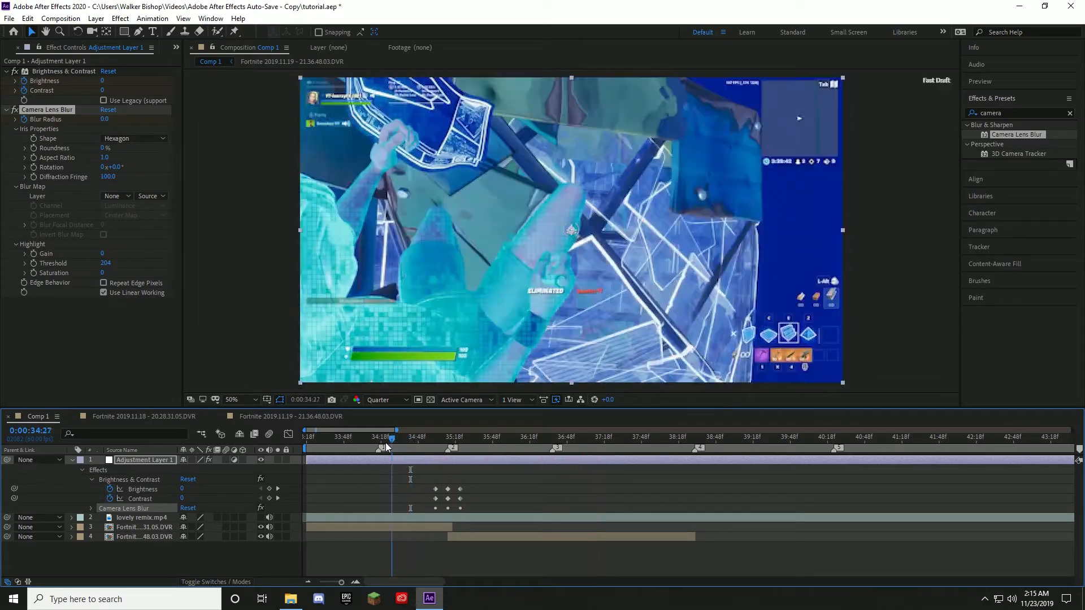
pyautogui.press('space')
pyautogui.press('space')
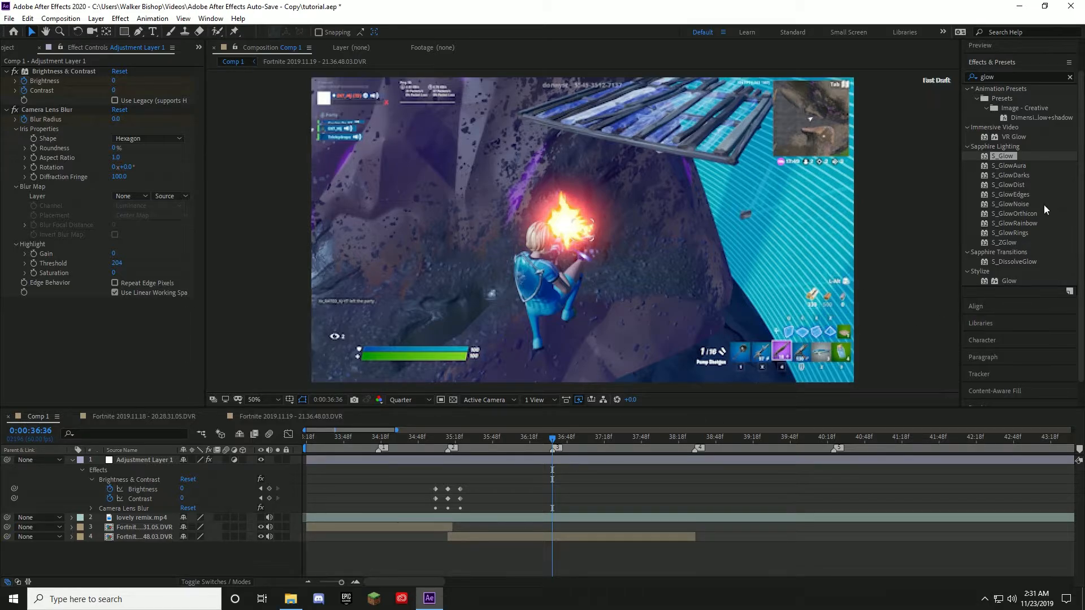
# Step: Apply S_Glow to the adjustment layer and keyframe its Brightness at 0 at 0:00:36:34, two frames before the shot
pyautogui.moveTo(1001, 158); pyautogui.dragTo(599, 463)
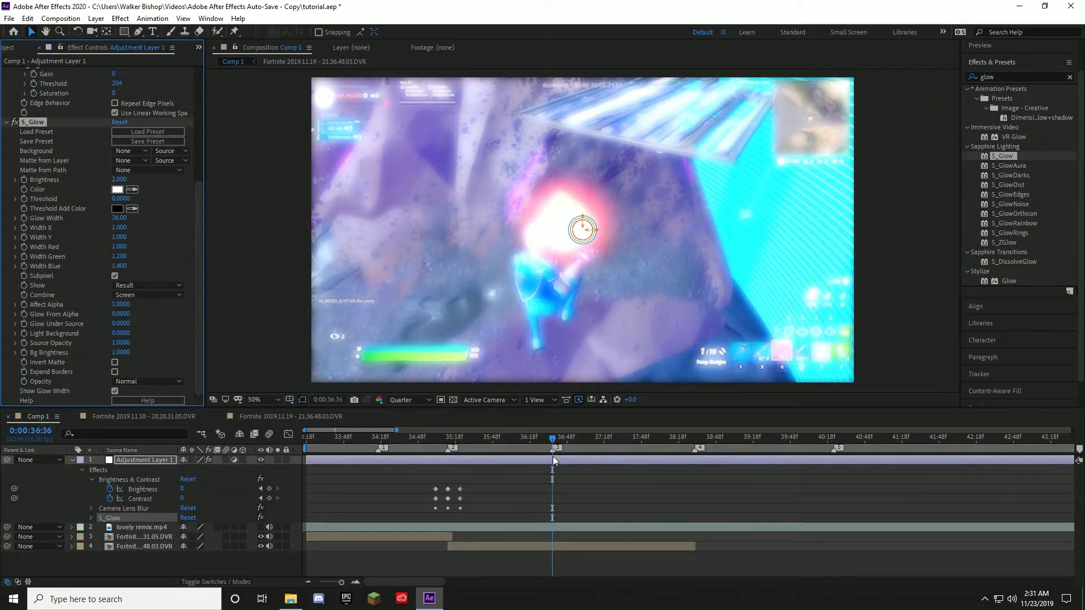
pyautogui.press('pageup')
pyautogui.press('pageup')
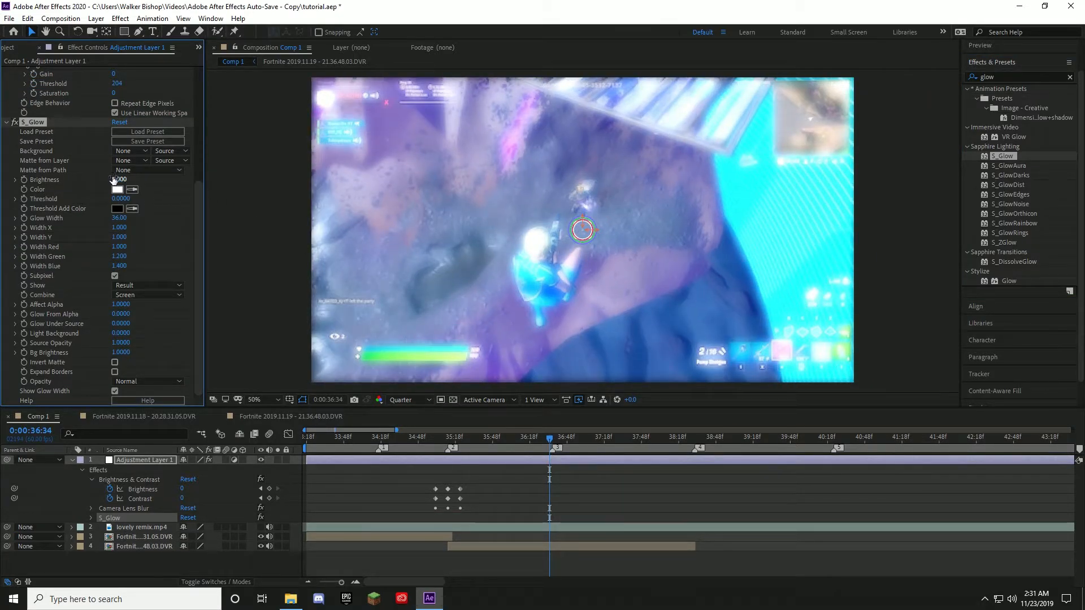
pyautogui.click(24, 179)
pyautogui.moveTo(122, 181); pyautogui.dragTo(2, 184)
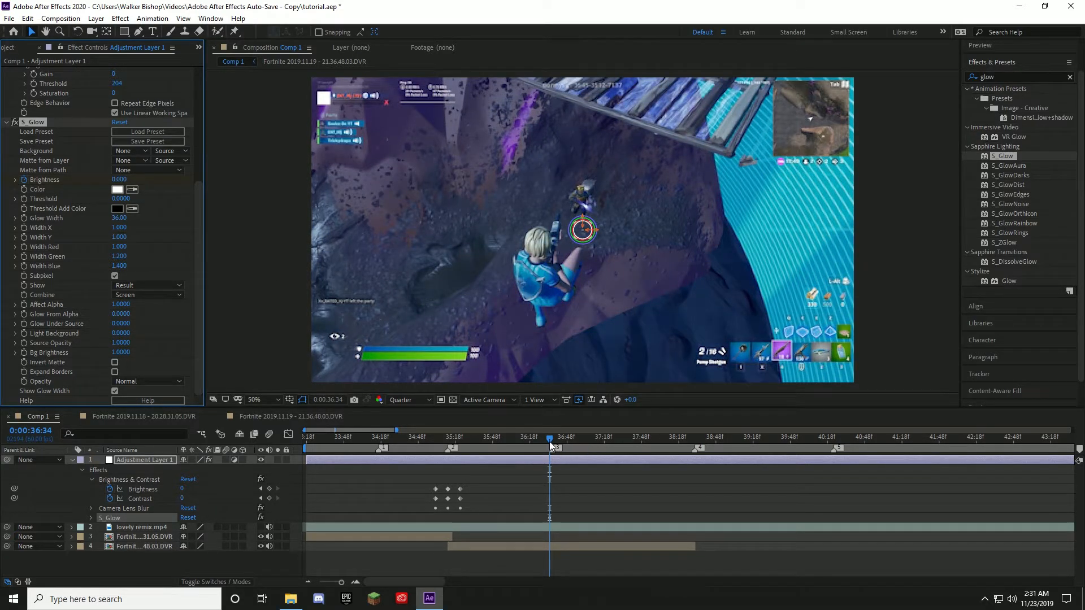
# Step: Keyframe S_Glow Brightness at 1.48 at 0:00:36:38 and at 0 at 0:00:36:54
pyautogui.moveTo(551, 440); pyautogui.dragTo(550, 439)
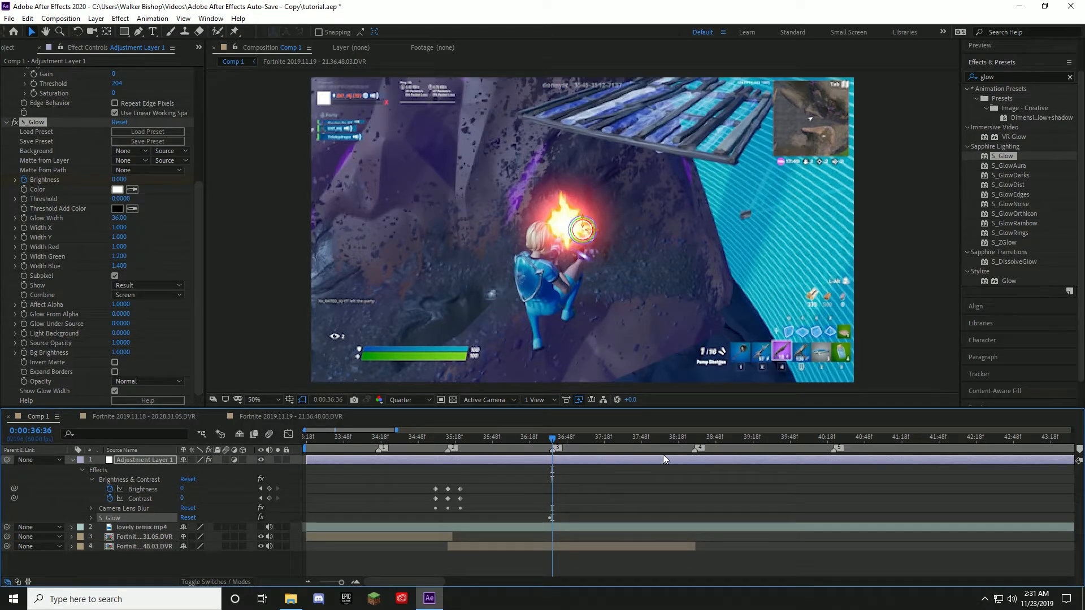
pyautogui.press('pagedown')
pyautogui.press('pagedown')
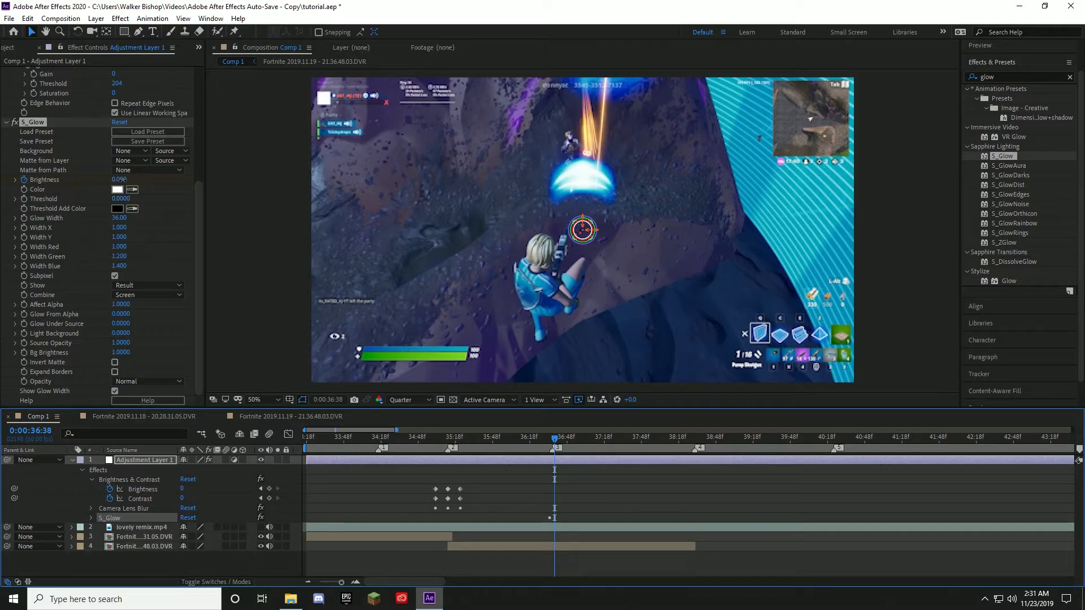
pyautogui.moveTo(120, 180); pyautogui.dragTo(225, 198)
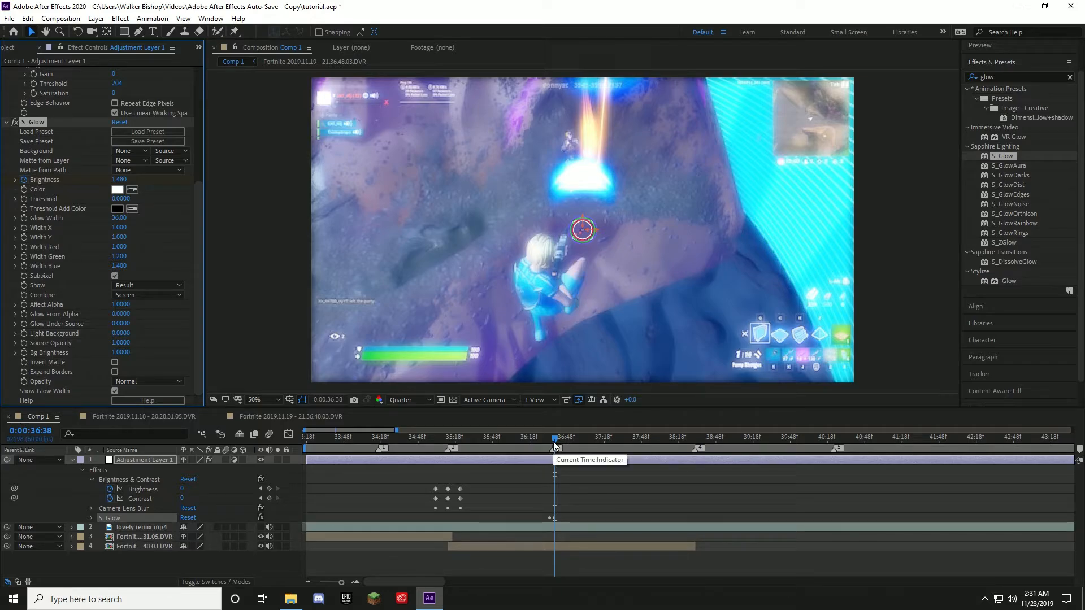
pyautogui.press('space')
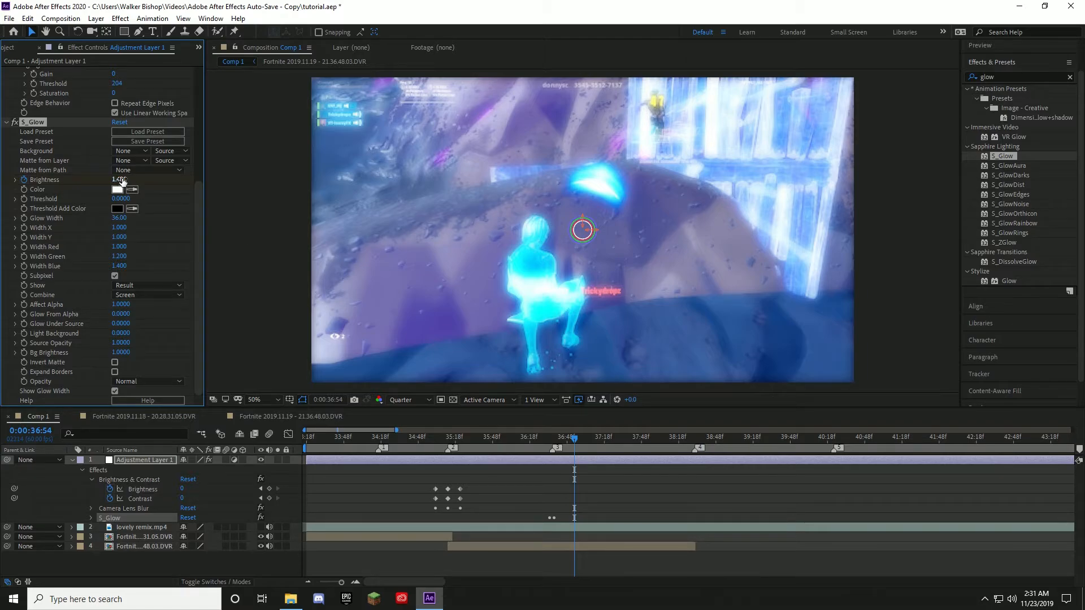
pyautogui.moveTo(121, 182); pyautogui.dragTo(85, 182)
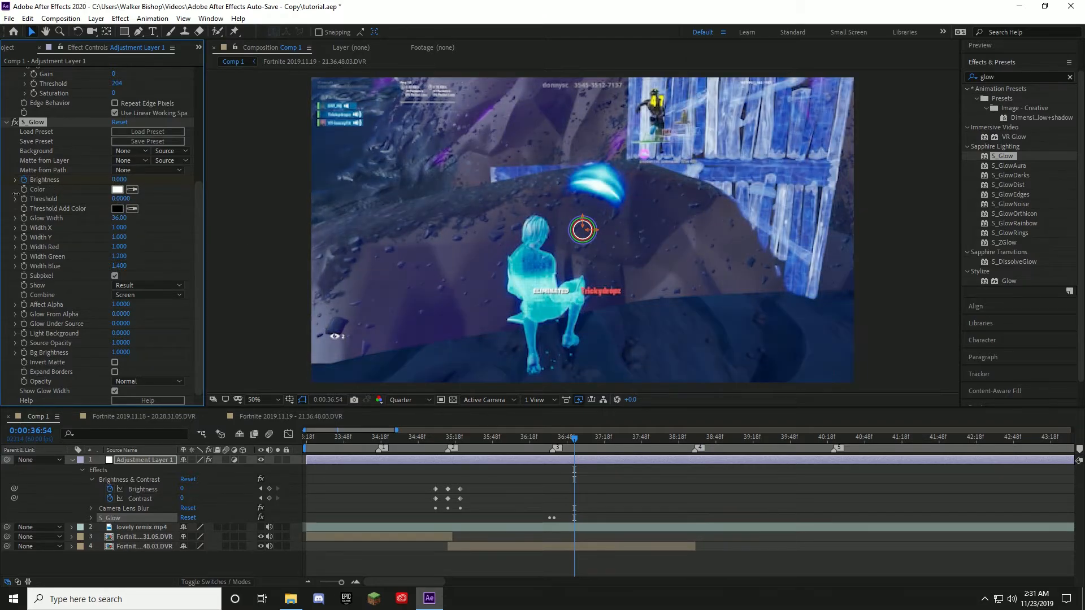
# Step: Preview the glow flash from 0:00:36:02, replay it from 0:00:36:26, and stop just before its first keyframe
pyautogui.moveTo(572, 441); pyautogui.dragTo(510, 431)
pyautogui.press('space')
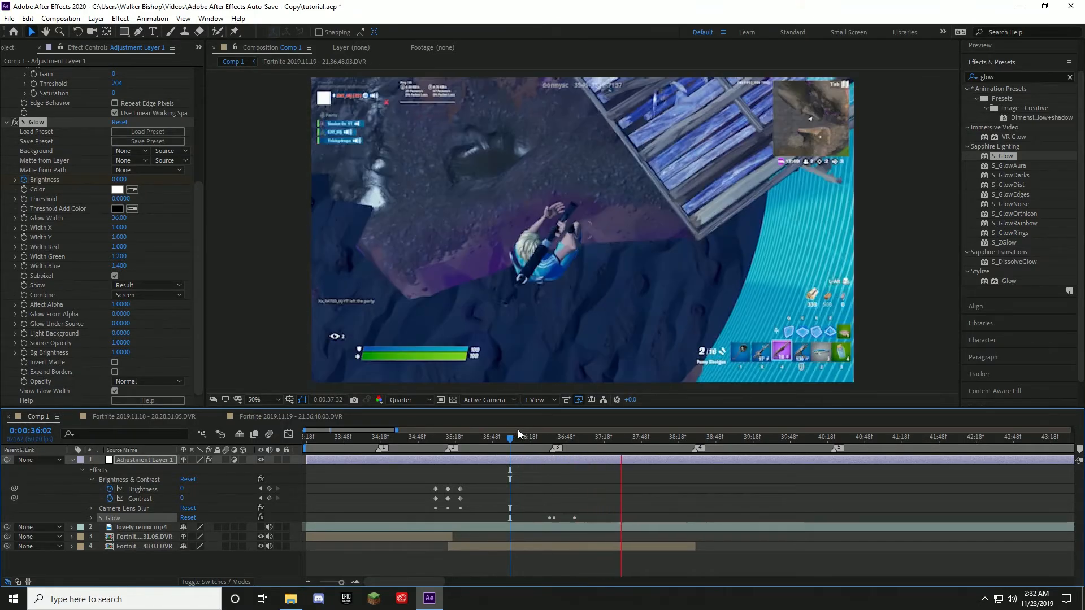
pyautogui.click(543, 442)
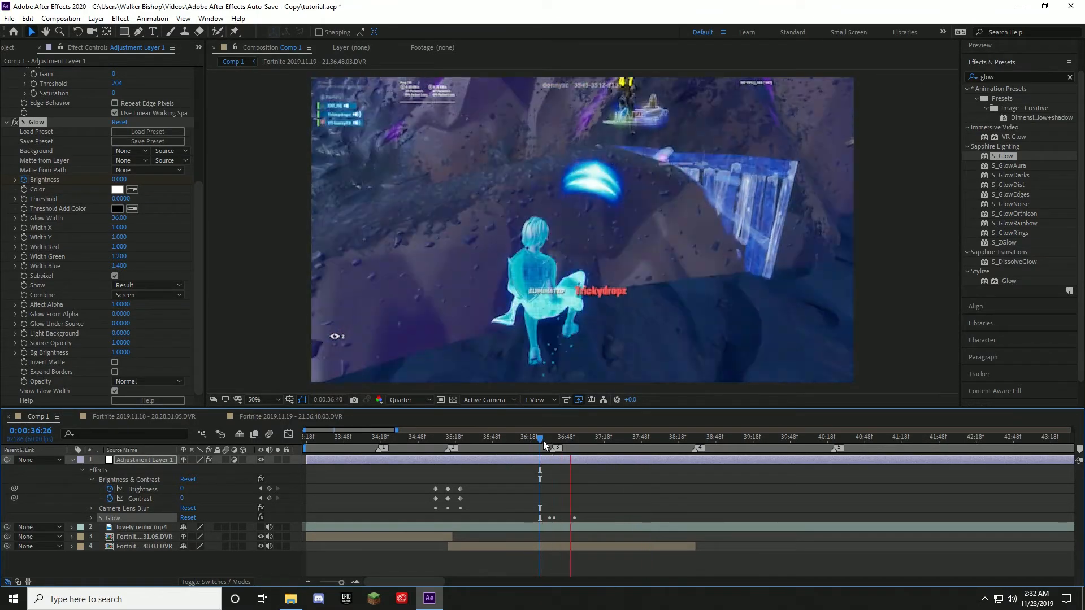
pyautogui.click(544, 440)
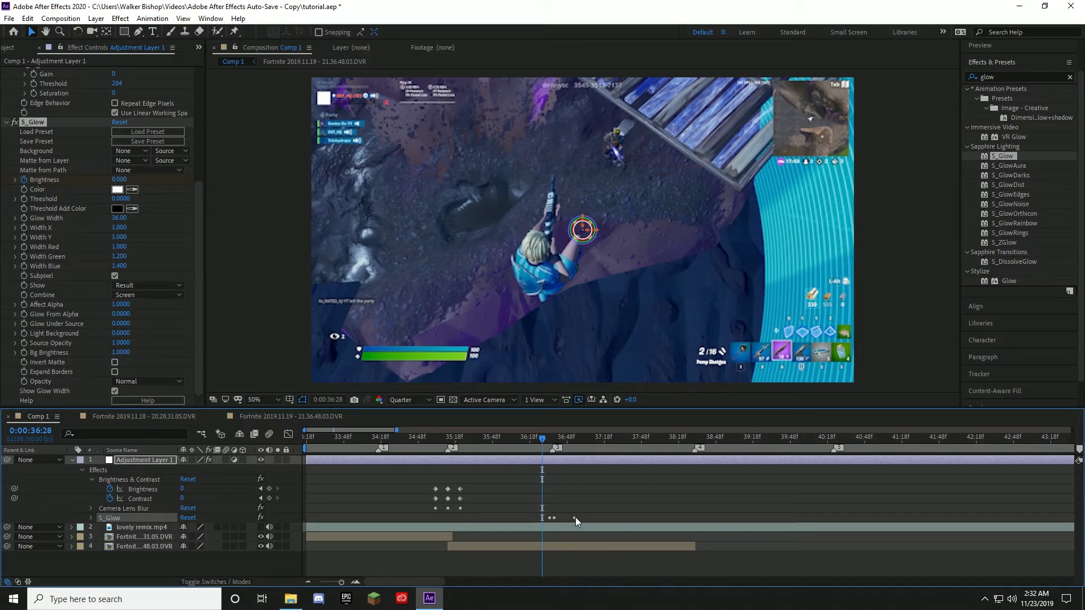
# Step: Reveal the adjustment layer's keyframed properties and move the last S_Glow Brightness keyframe to about 0:00:37:07
pyautogui.click(575, 516)
pyautogui.click(565, 457)
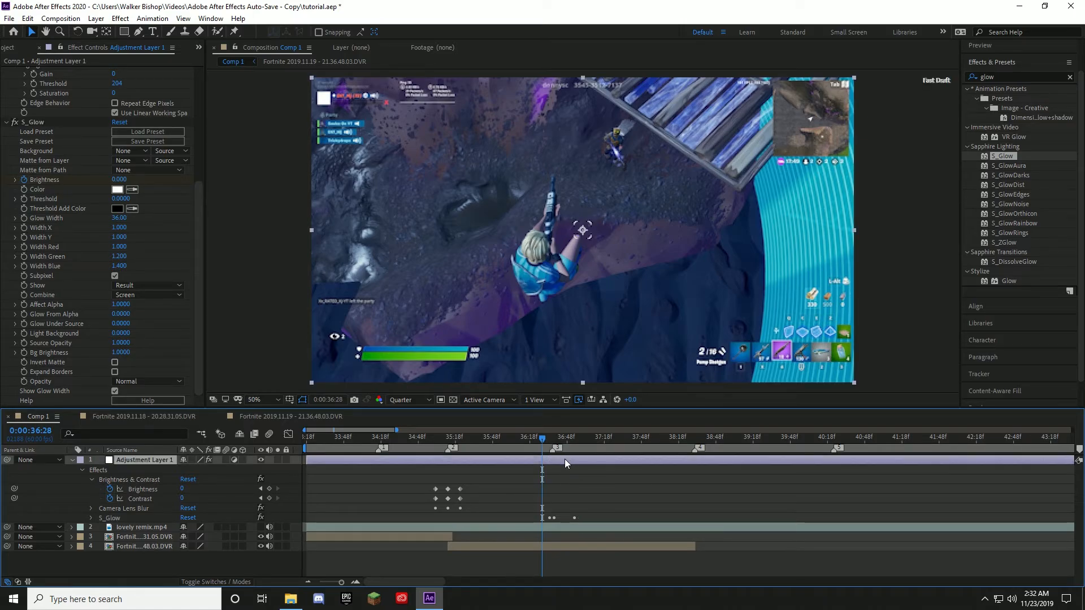
pyautogui.press('u')
pyautogui.press('u')
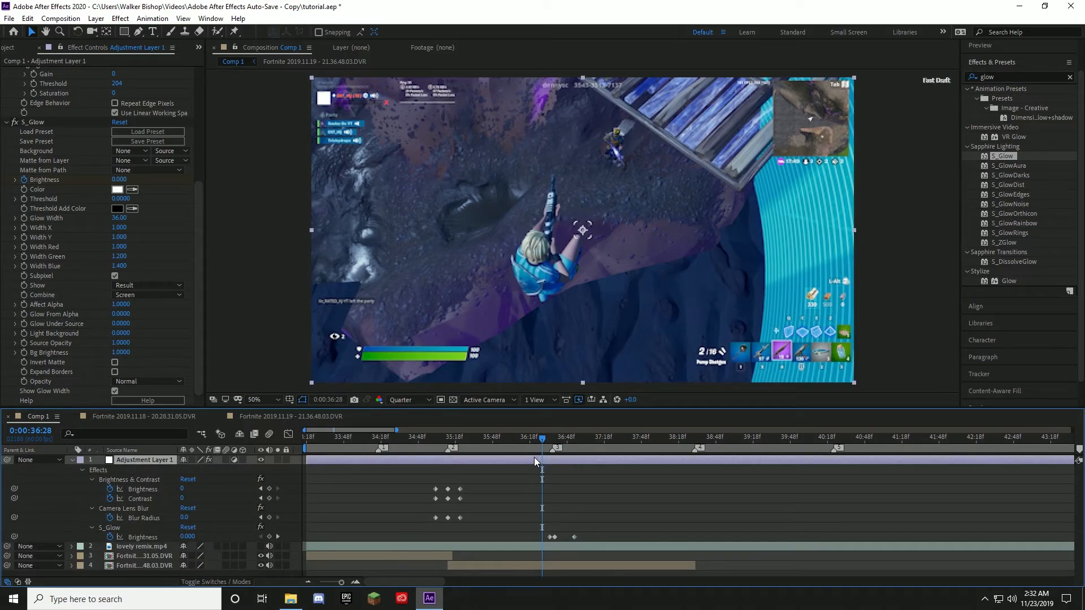
pyautogui.moveTo(541, 439); pyautogui.dragTo(568, 446)
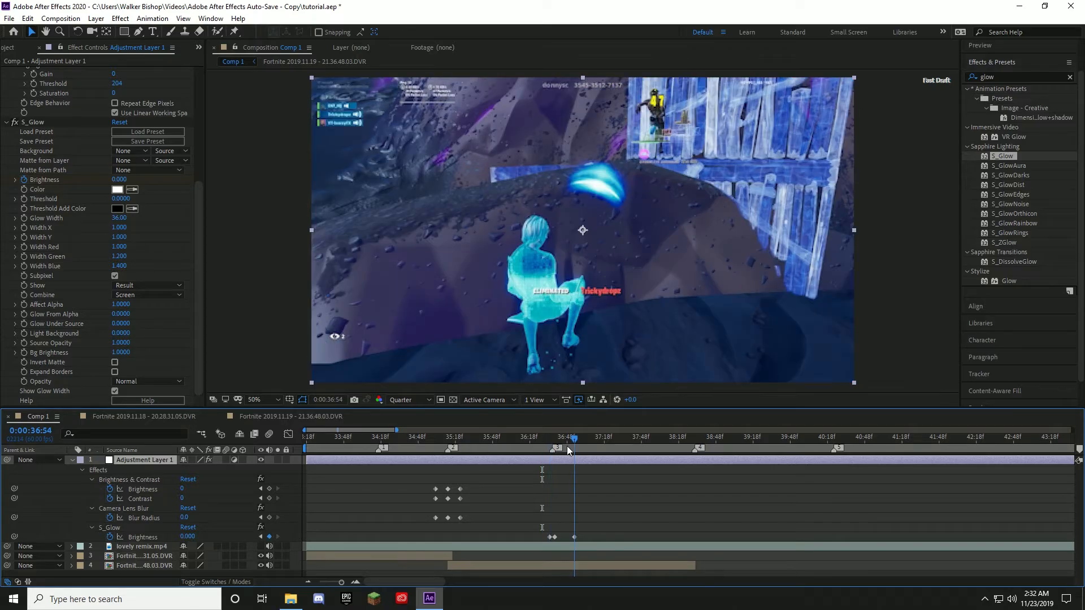
pyautogui.doubleClick(575, 537)
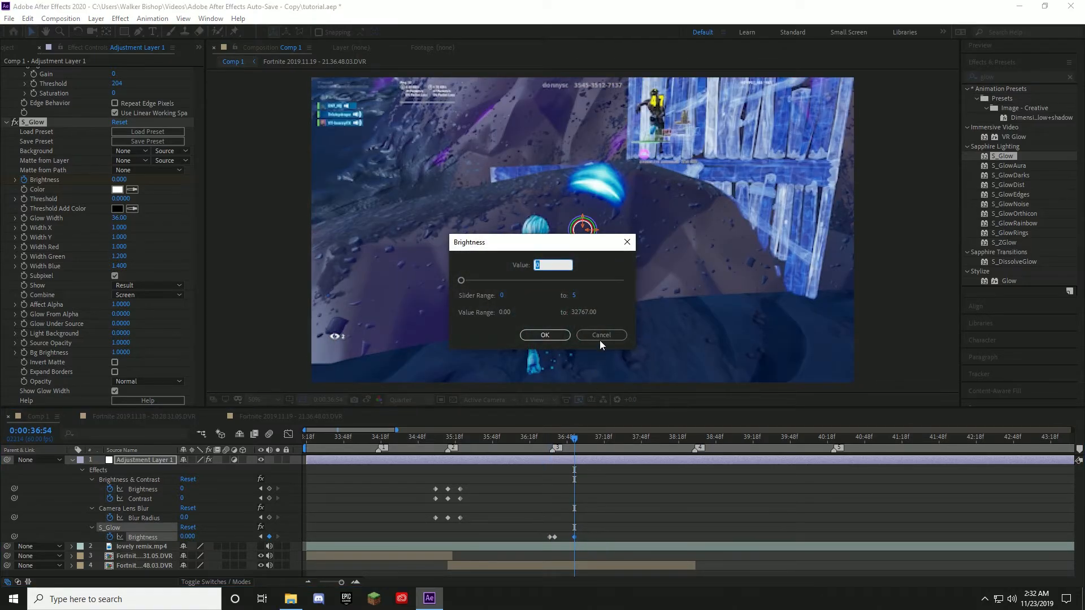
pyautogui.click(600, 339)
pyautogui.moveTo(576, 537); pyautogui.dragTo(591, 533)
# Step: Preview the lengthened glow fade from 0:00:36:29, replay it from 0:00:36:20, and return to 0:00:36:27
pyautogui.moveTo(573, 442); pyautogui.dragTo(544, 446)
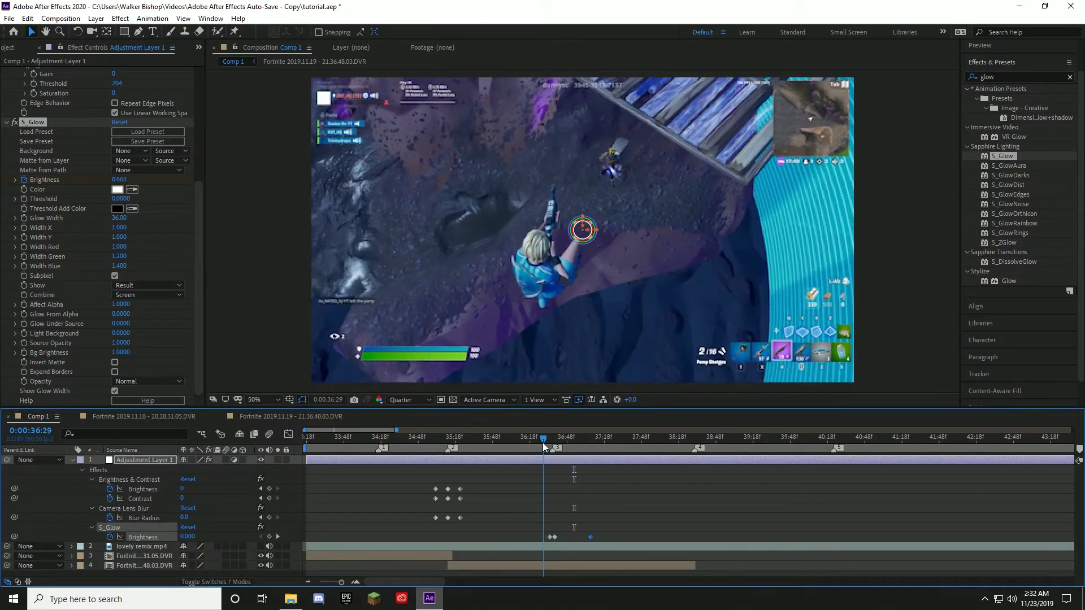
pyautogui.press('space')
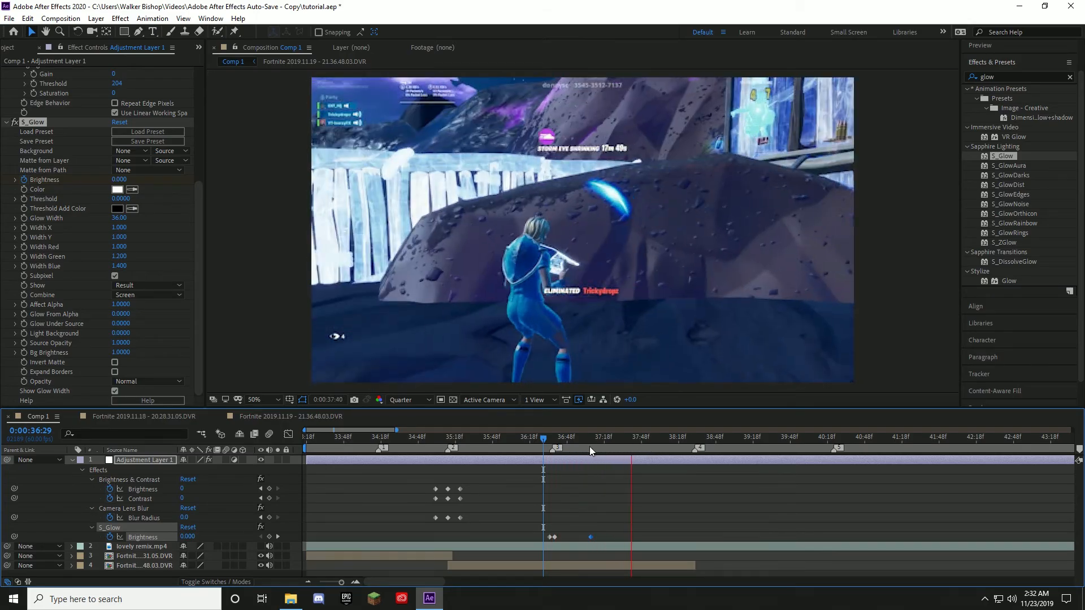
pyautogui.moveTo(541, 441); pyautogui.dragTo(532, 440)
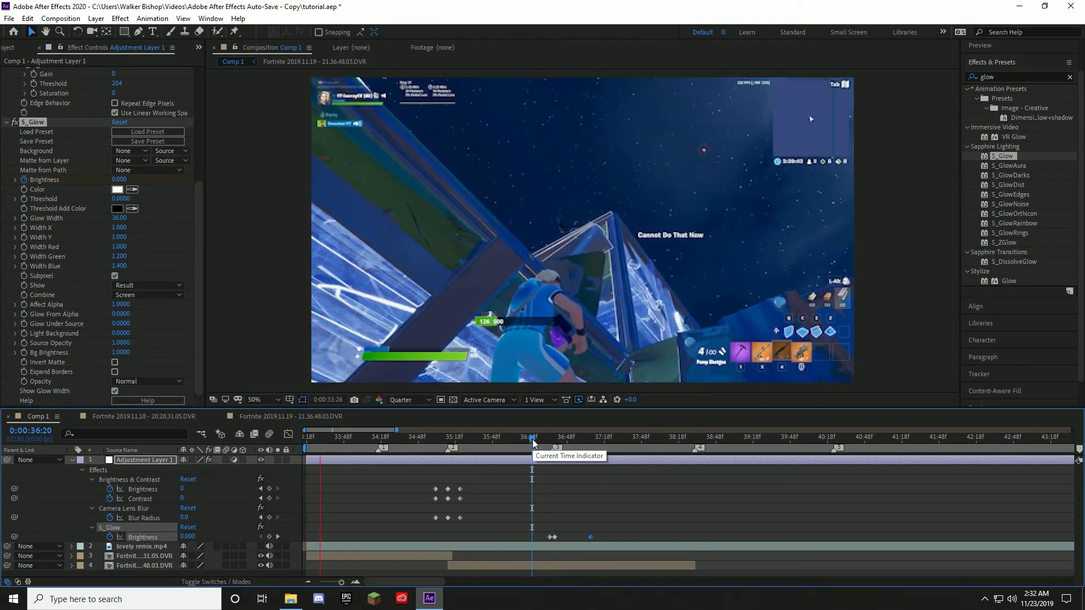
pyautogui.moveTo(533, 441)
pyautogui.mouseDown()
pyautogui.moveTo(557, 435)
pyautogui.moveTo(542, 431)
pyautogui.mouseUp()
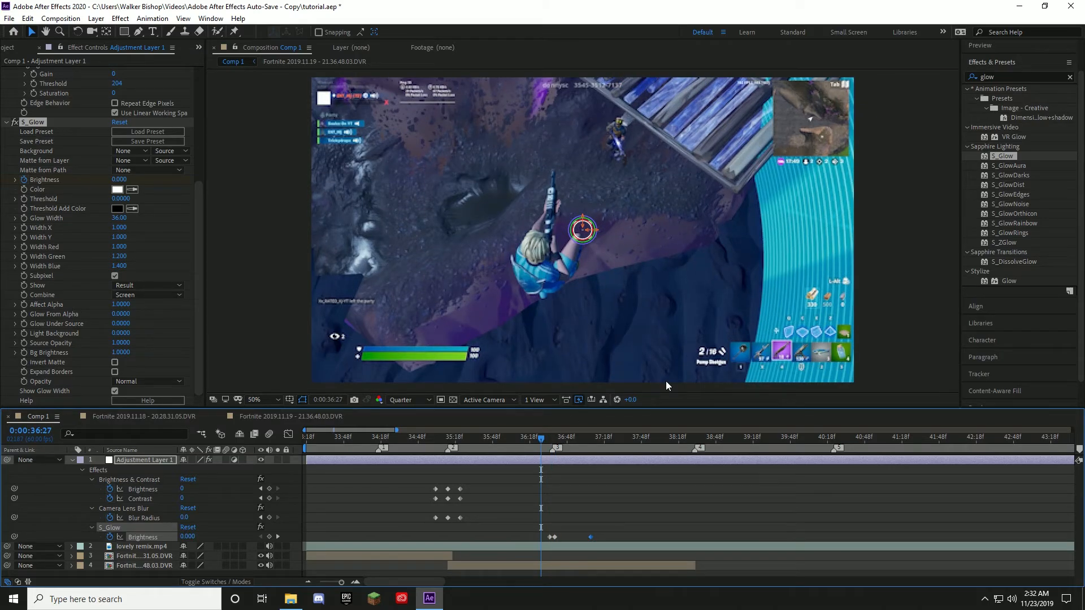